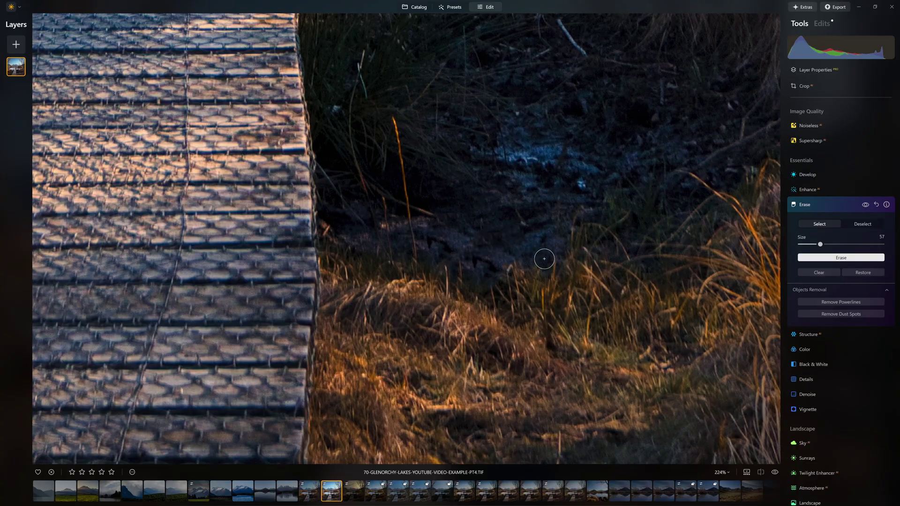
# Mark and erase the spot in the dark grass beside the left-hand tree.
pyautogui.click(335, 107)
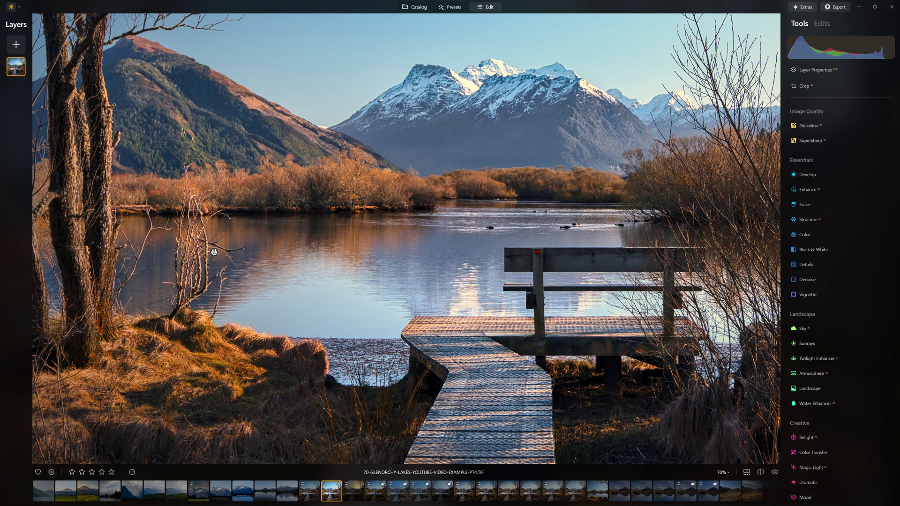
# Zoom in on the bench at 224% and bring up the Erase tool under Essentials.
pyautogui.moveTo(203, 228); pyautogui.dragTo(253, 220)
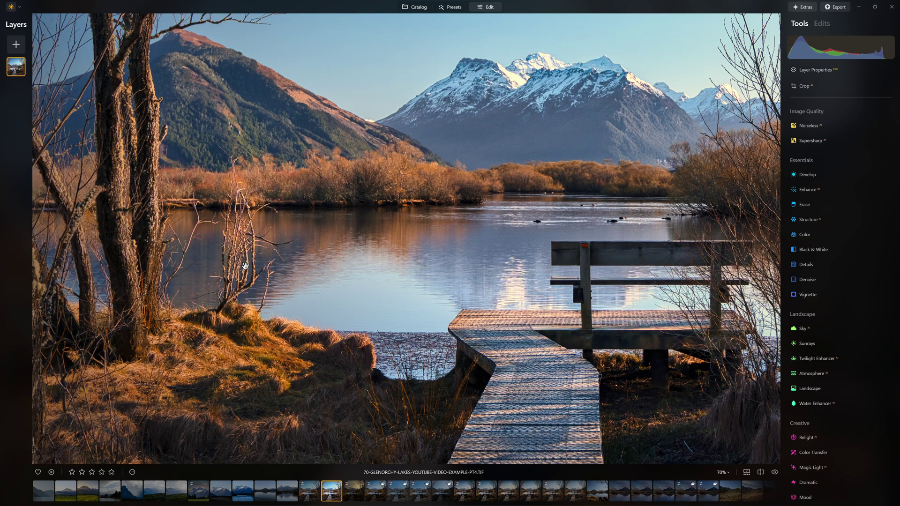
pyautogui.scroll(-2, 406, 212)
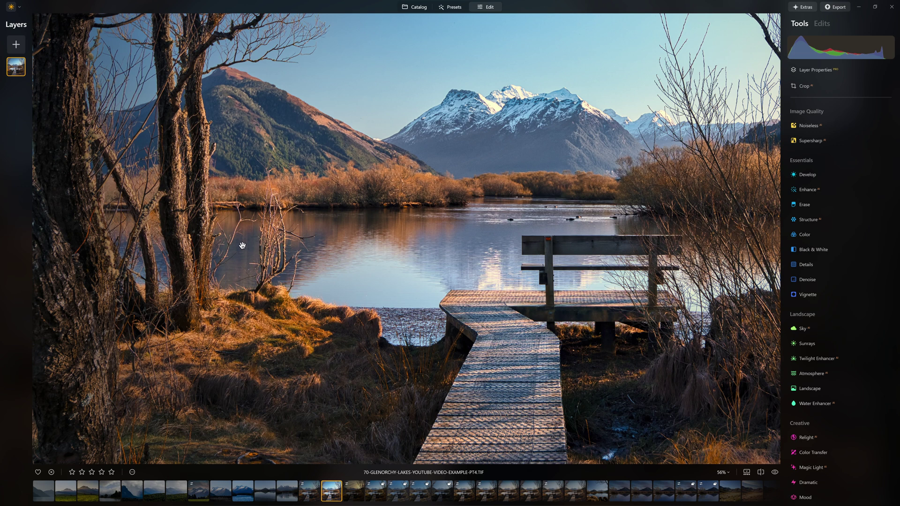
pyautogui.scroll(3, 246, 236)
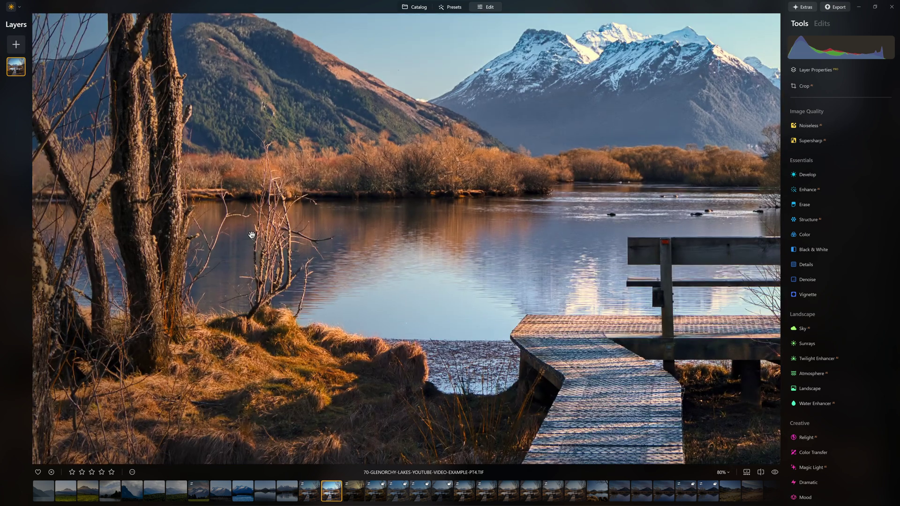
pyautogui.scroll(-2, 335, 260)
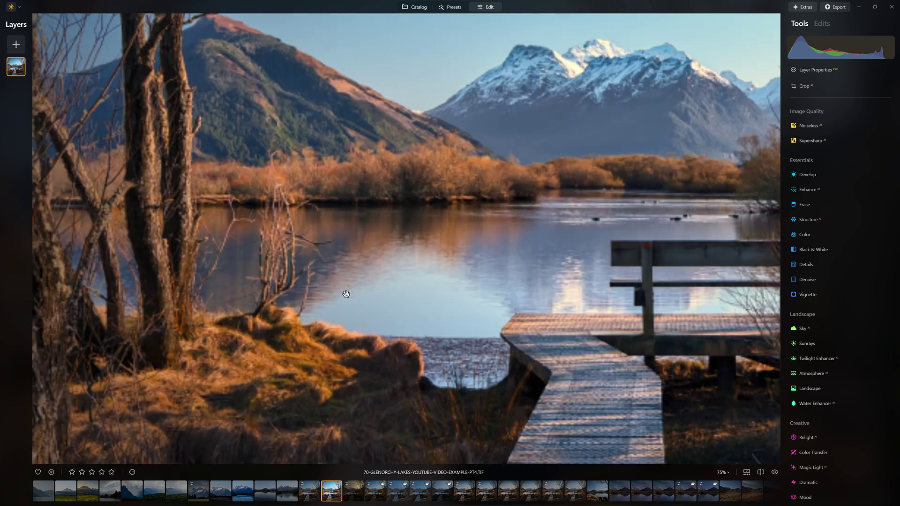
pyautogui.scroll(2, 556, 331)
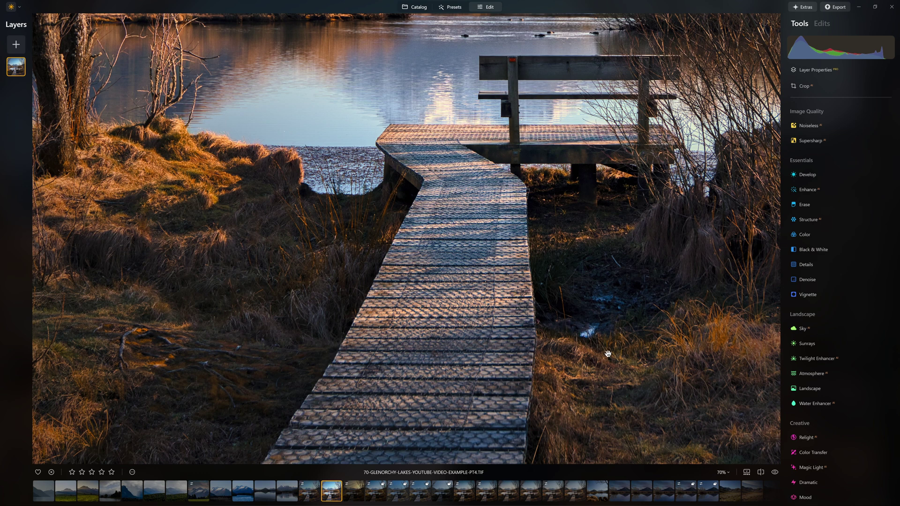
pyautogui.scroll(6, 542, 68)
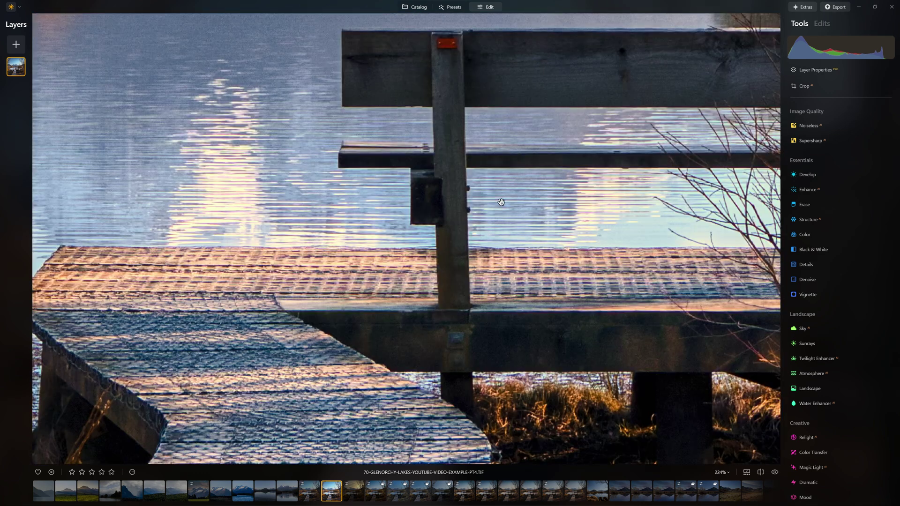
pyautogui.click(804, 206)
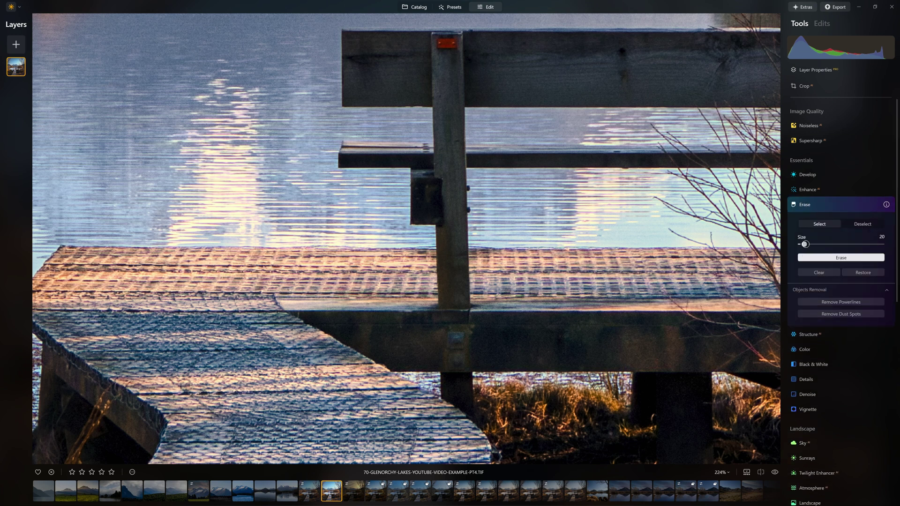
# Set the Erase size to 33, then erase the red post marker and a bright water patch.
pyautogui.moveTo(808, 245); pyautogui.dragTo(809, 245)
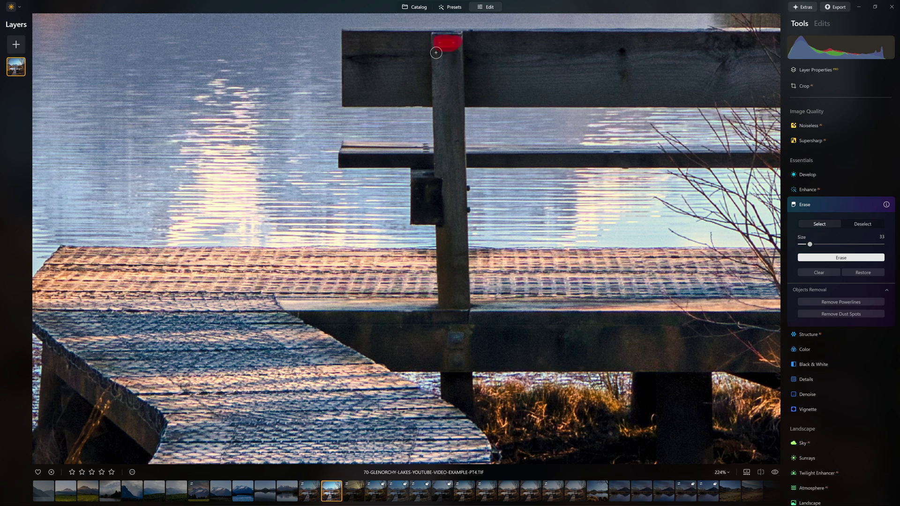
pyautogui.click(829, 259)
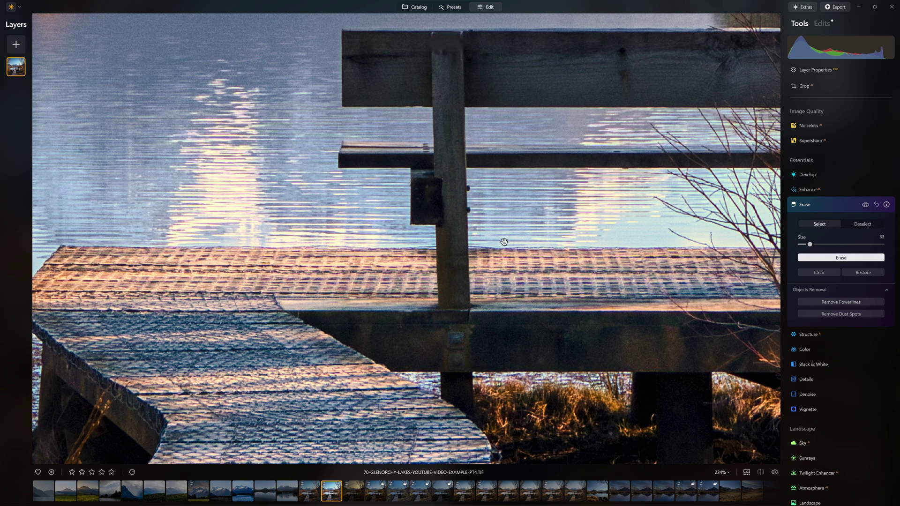
pyautogui.scroll(-5, 541, 296)
pyautogui.moveTo(541, 296); pyautogui.dragTo(400, 125)
pyautogui.moveTo(525, 327); pyautogui.dragTo(491, 161)
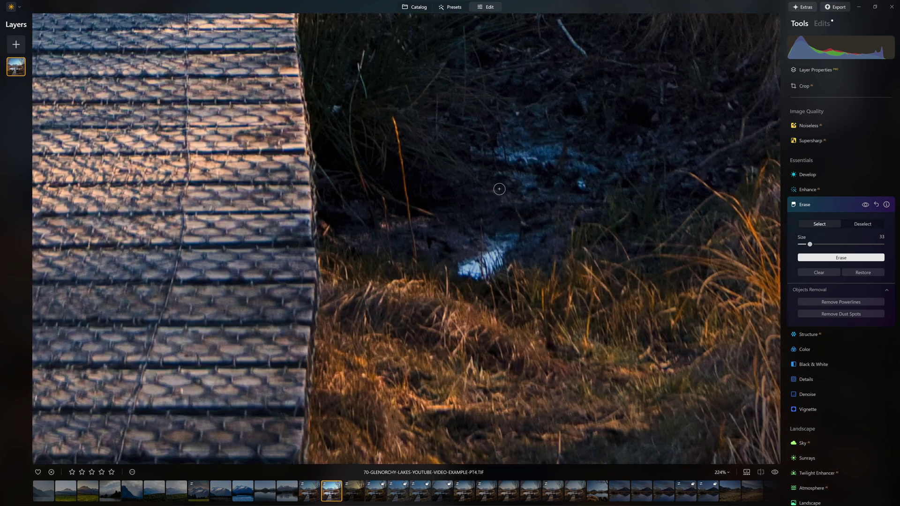
pyautogui.moveTo(489, 235)
pyautogui.mouseDown()
pyautogui.moveTo(506, 237)
pyautogui.moveTo(486, 242)
pyautogui.moveTo(475, 272)
pyautogui.mouseUp()
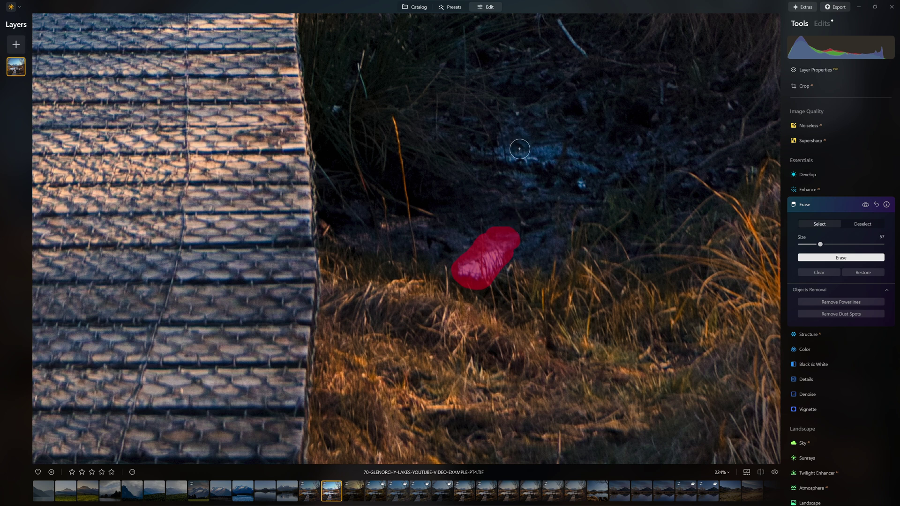
pyautogui.click(816, 261)
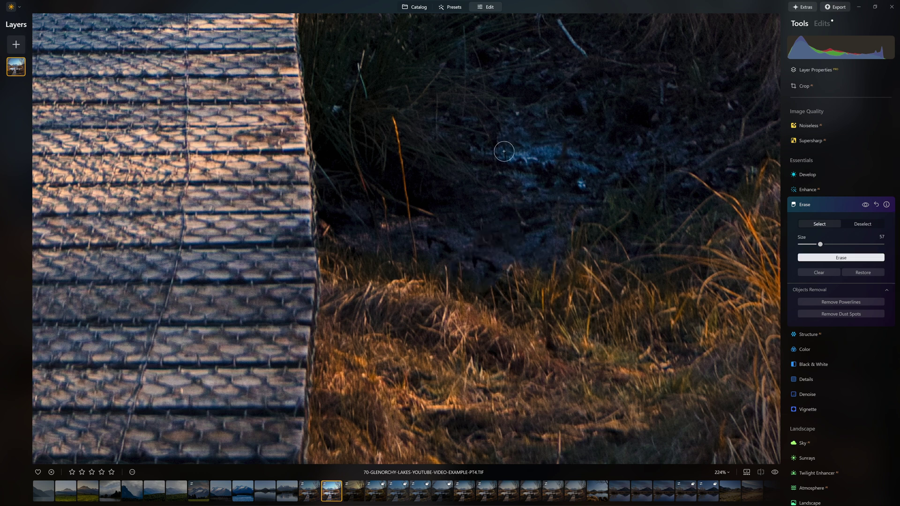
# Erase the remaining water patch and small bright specks along the boardwalk and grass.
pyautogui.moveTo(500, 156); pyautogui.dragTo(542, 155)
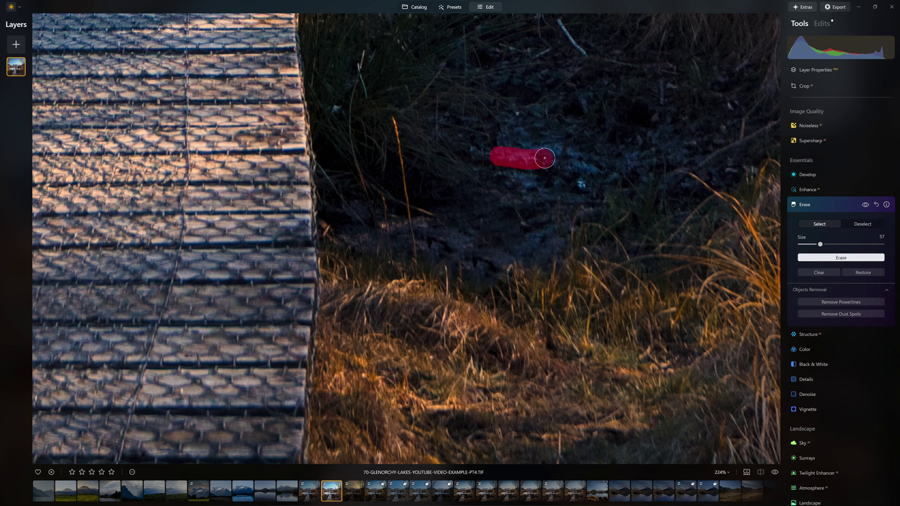
pyautogui.click(582, 184)
pyautogui.click(834, 258)
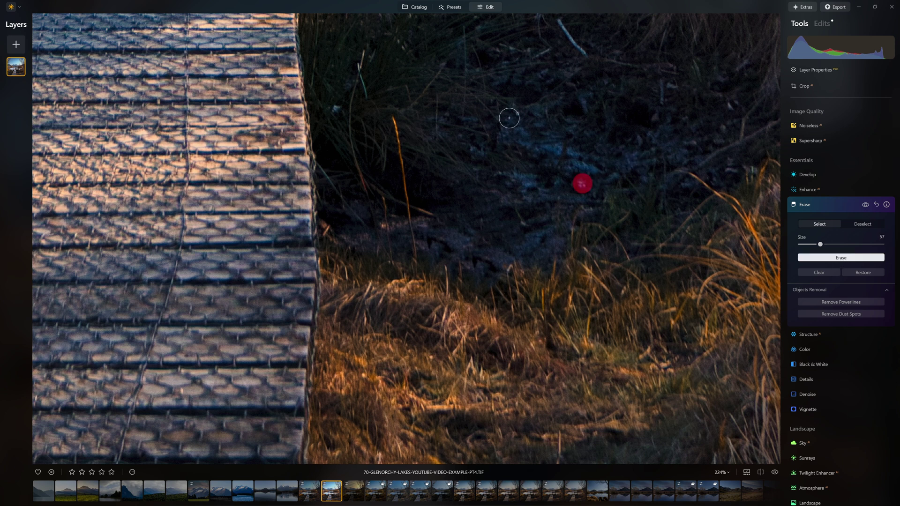
pyautogui.click(336, 108)
pyautogui.click(834, 258)
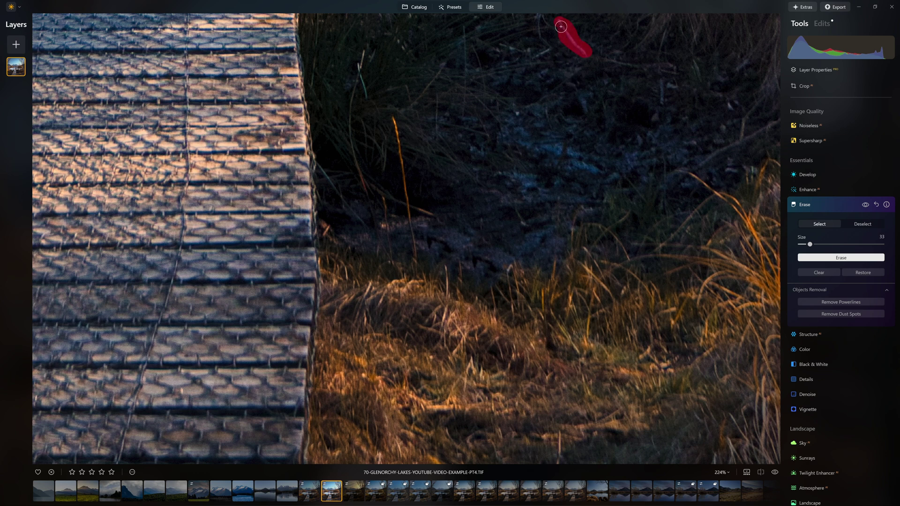
pyautogui.click(838, 257)
# Erase the mark on the lower-left tree trunk.
pyautogui.scroll(-6, 527, 228)
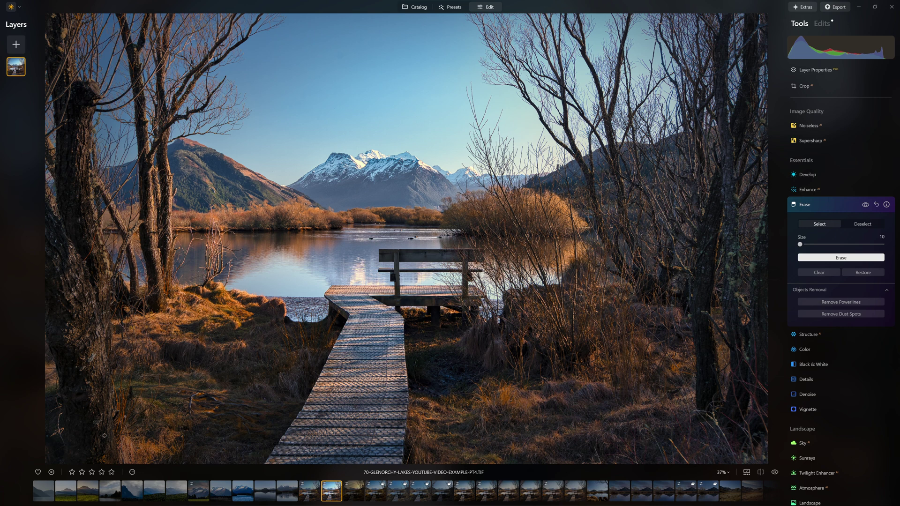
pyautogui.scroll(4, 62, 439)
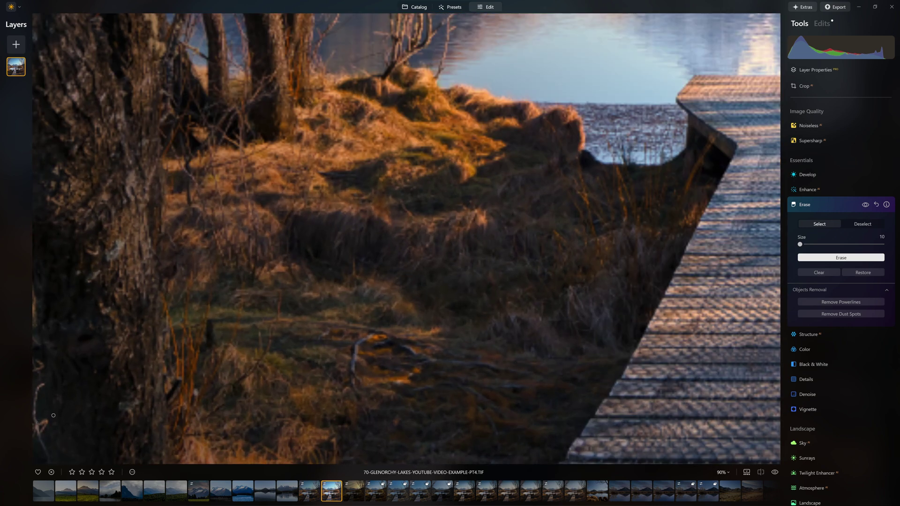
pyautogui.moveTo(99, 406)
pyautogui.mouseDown()
pyautogui.moveTo(128, 364)
pyautogui.moveTo(122, 354)
pyautogui.mouseUp()
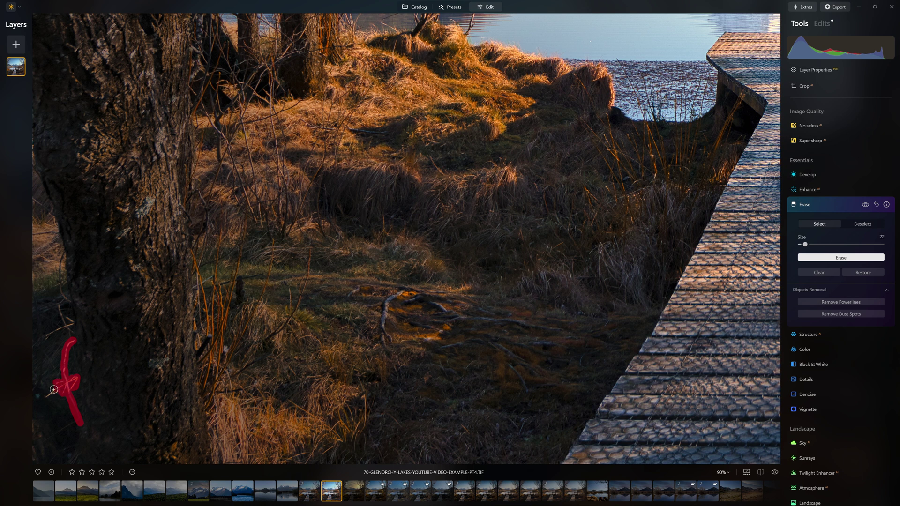
pyautogui.click(865, 258)
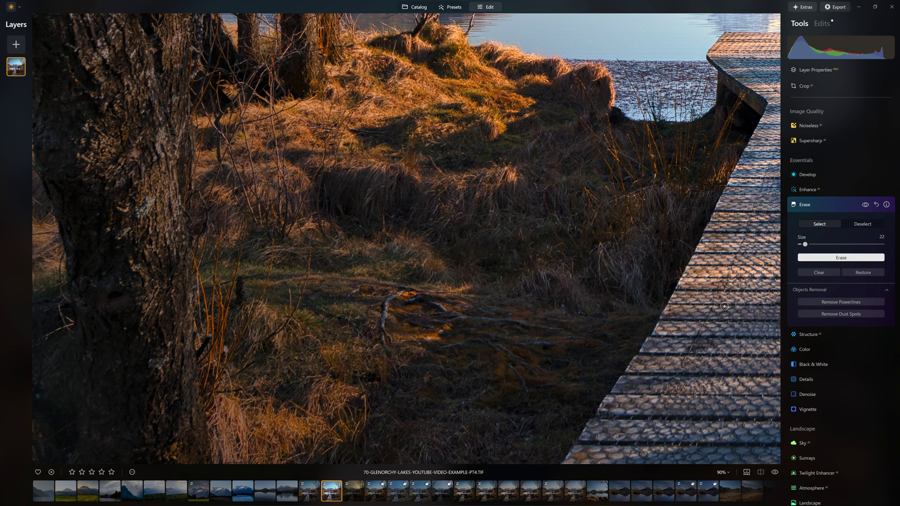
# Erase the spot in the bottom-right grass right of the boardwalk.
pyautogui.hotkey('ctrl', '0')
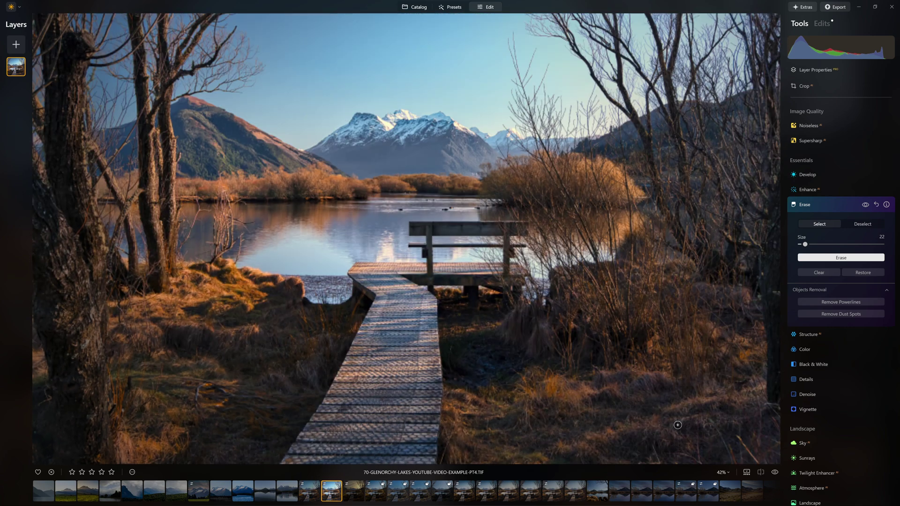
pyautogui.scroll(5, 677, 425)
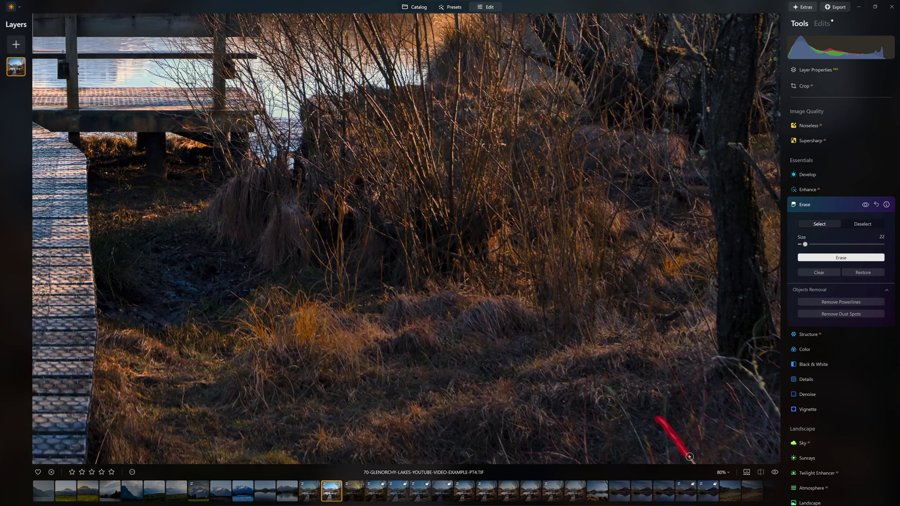
pyautogui.click(841, 257)
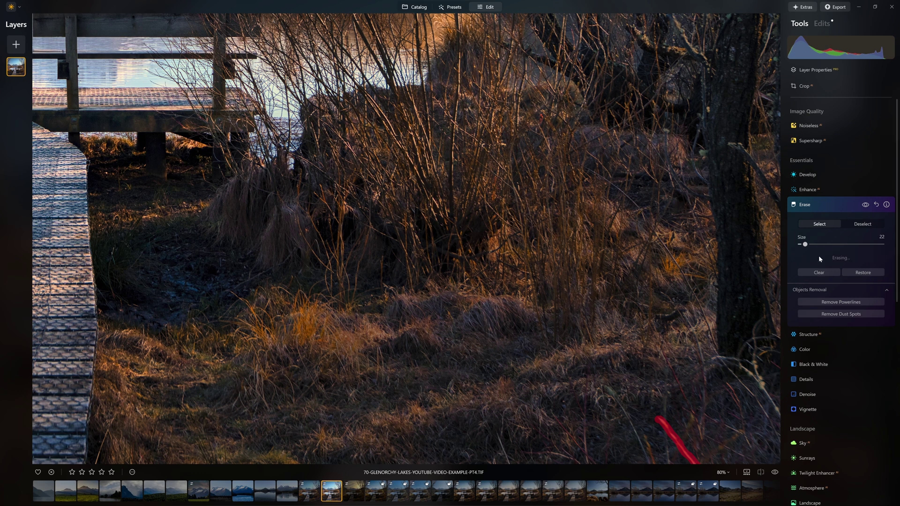
pyautogui.scroll(-6, 514, 361)
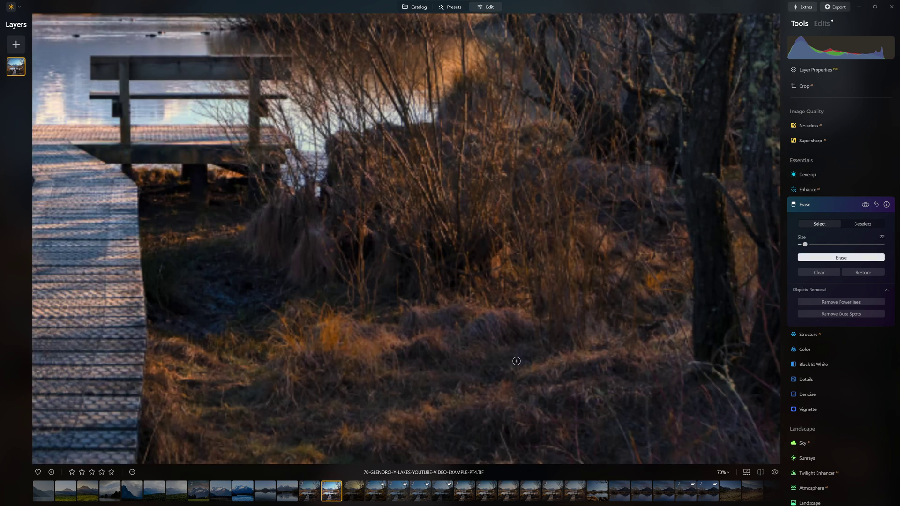
# Erase the bare branches on the left shore using an enlarged brush.
pyautogui.scroll(6, 243, 254)
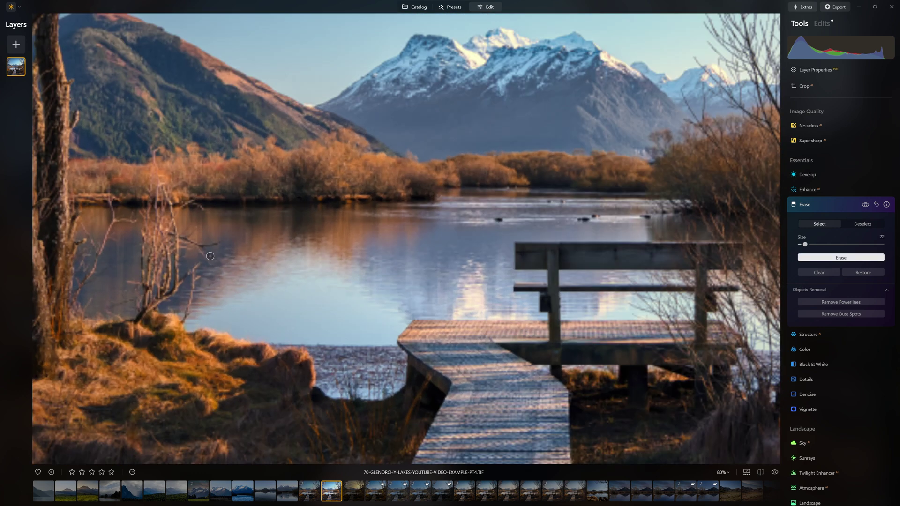
pyautogui.press(']')
pyautogui.press(']')
pyautogui.press(']')
pyautogui.moveTo(141, 102)
pyautogui.mouseDown()
pyautogui.moveTo(157, 124)
pyautogui.moveTo(171, 123)
pyautogui.moveTo(160, 130)
pyautogui.moveTo(154, 164)
pyautogui.moveTo(158, 172)
pyautogui.moveTo(160, 147)
pyautogui.moveTo(158, 245)
pyautogui.moveTo(157, 192)
pyautogui.moveTo(147, 208)
pyautogui.moveTo(155, 209)
pyautogui.moveTo(158, 251)
pyautogui.moveTo(147, 225)
pyautogui.moveTo(147, 295)
pyautogui.moveTo(124, 291)
pyautogui.moveTo(94, 314)
pyautogui.moveTo(184, 286)
pyautogui.moveTo(205, 262)
pyautogui.moveTo(206, 312)
pyautogui.moveTo(191, 332)
pyautogui.moveTo(206, 258)
pyautogui.moveTo(183, 285)
pyautogui.moveTo(176, 269)
pyautogui.moveTo(163, 297)
pyautogui.moveTo(158, 267)
pyautogui.moveTo(192, 188)
pyautogui.moveTo(212, 197)
pyautogui.moveTo(197, 201)
pyautogui.moveTo(186, 225)
pyautogui.moveTo(192, 231)
pyautogui.moveTo(197, 219)
pyautogui.moveTo(198, 231)
pyautogui.moveTo(177, 252)
pyautogui.moveTo(233, 239)
pyautogui.moveTo(221, 235)
pyautogui.moveTo(230, 261)
pyautogui.mouseUp()
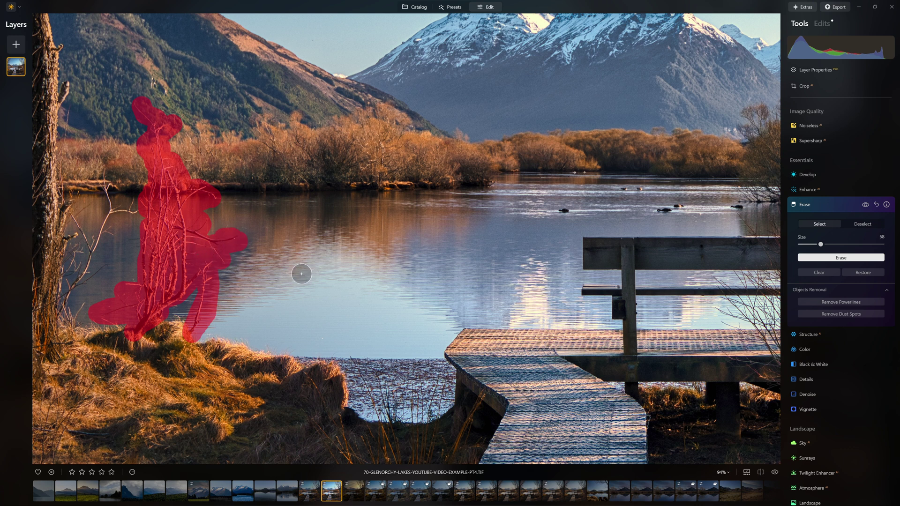
pyautogui.click(839, 257)
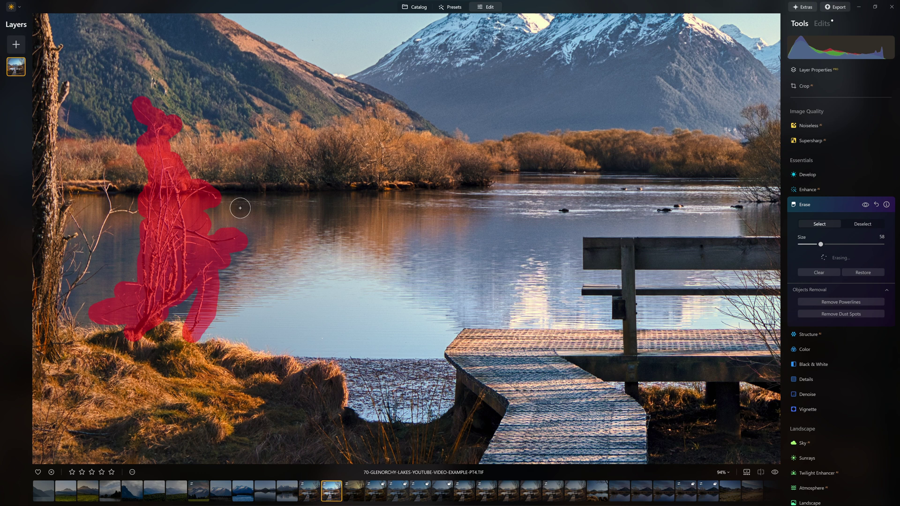
# Compare the photo with and without the erase, then fit the whole photo in view.
pyautogui.click(865, 205)
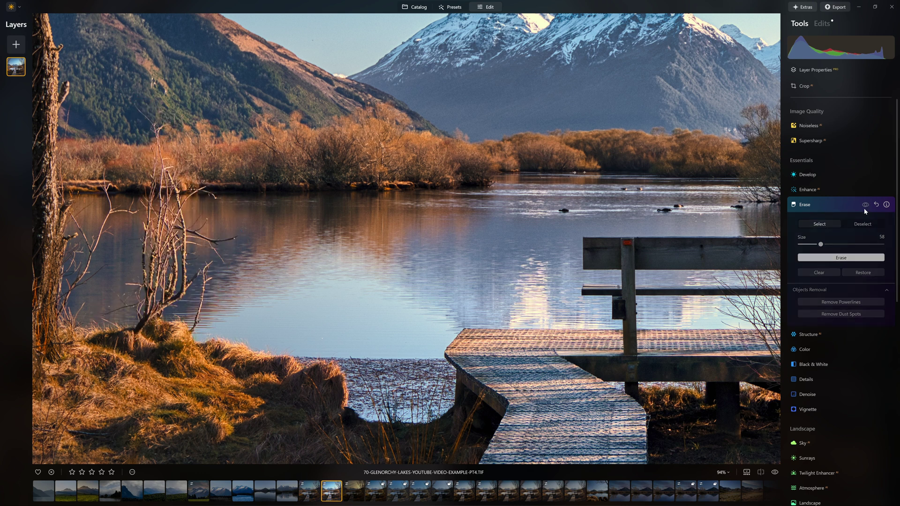
pyautogui.click(865, 205)
pyautogui.click(865, 204)
pyautogui.click(865, 204)
pyautogui.click(865, 208)
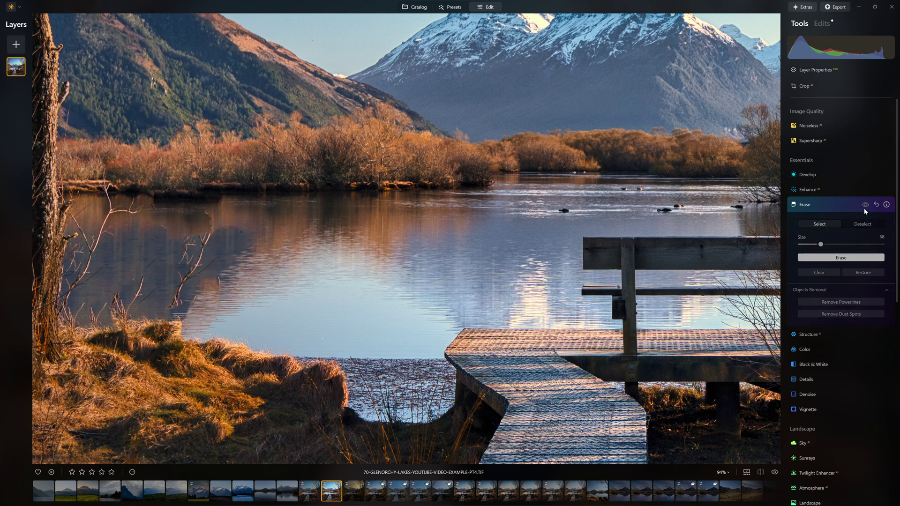
pyautogui.click(865, 209)
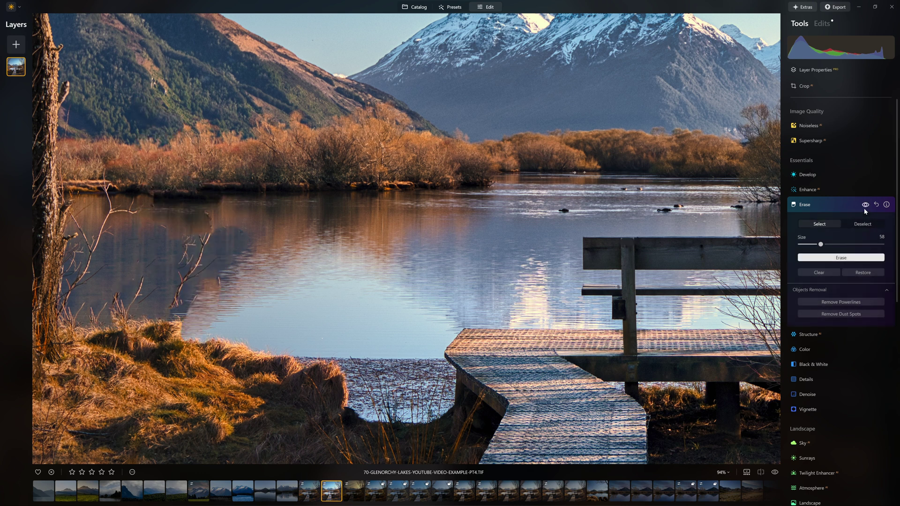
pyautogui.hotkey('ctrl', '0')
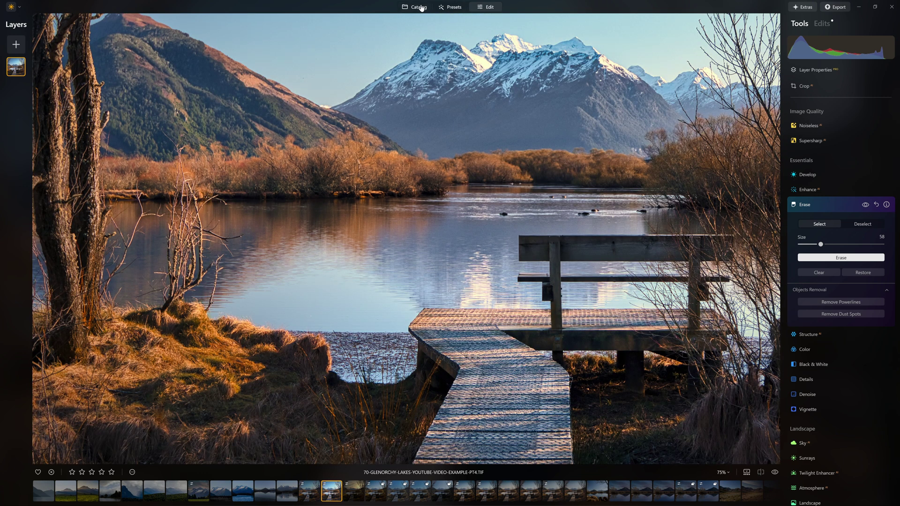
# Pick the boardwalk photo from the Catalog and load it in GenErase.
pyautogui.click(422, 8)
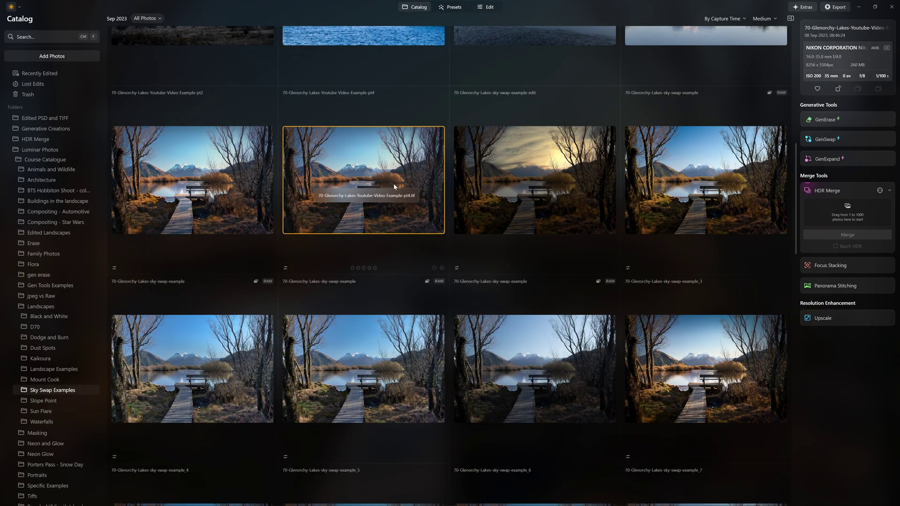
pyautogui.click(832, 118)
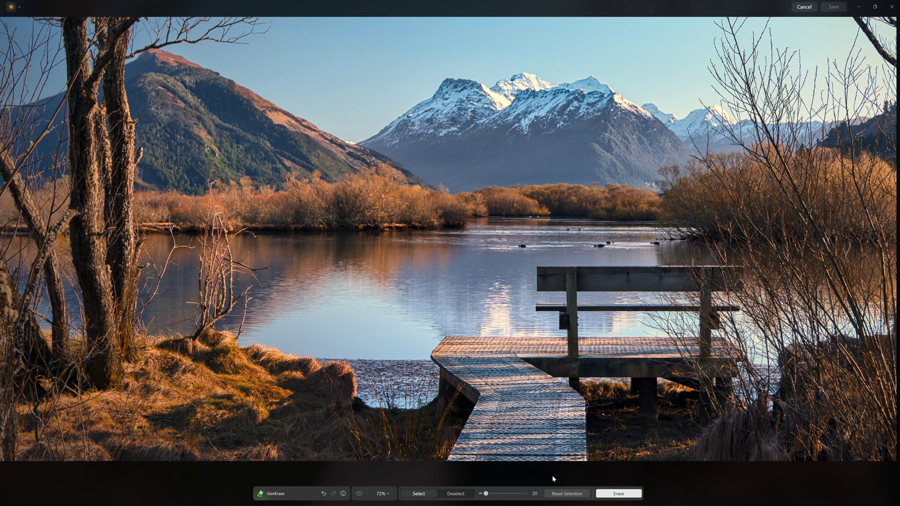
# Generatively erase the painted bare tree, restoring the selection after an accidental clear.
pyautogui.click(616, 494)
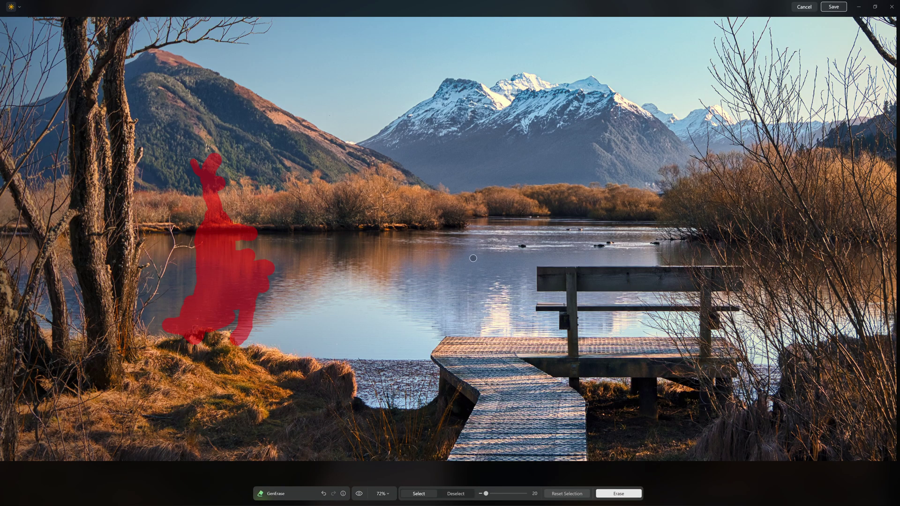
pyautogui.click(566, 494)
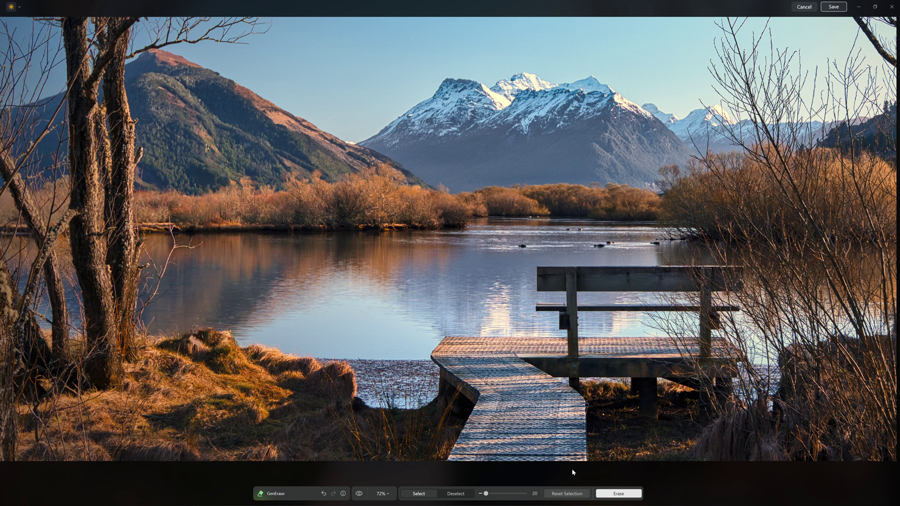
pyautogui.hotkey('ctrl', 'z')
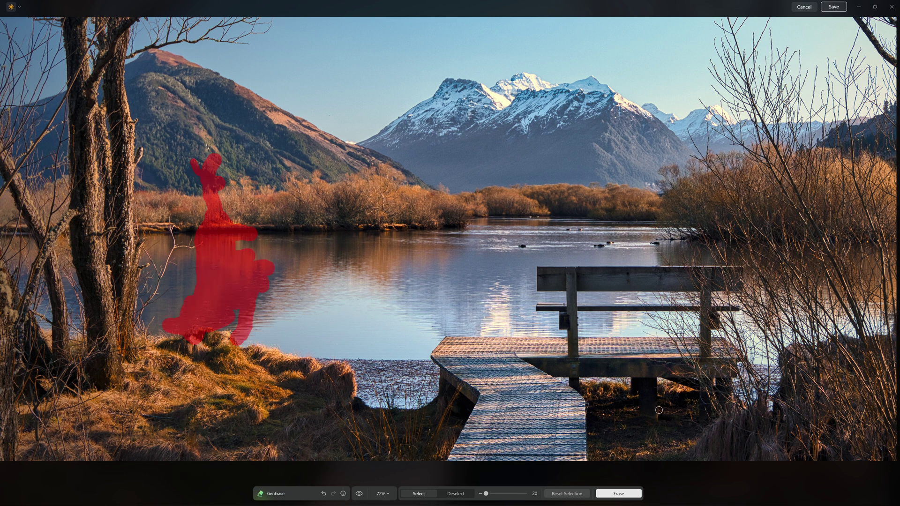
# Compare the original photo with the GenErase result.
pyautogui.click(360, 494)
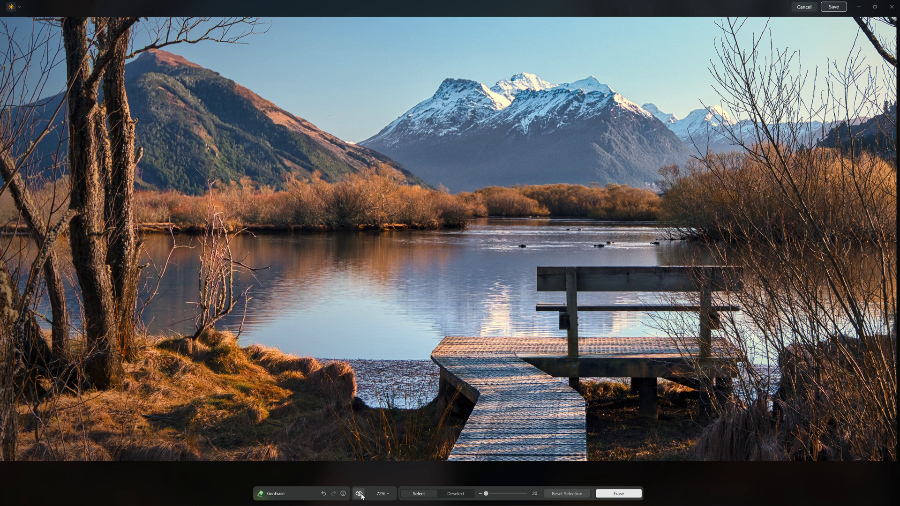
pyautogui.click(359, 494)
pyautogui.click(360, 494)
pyautogui.click(360, 494)
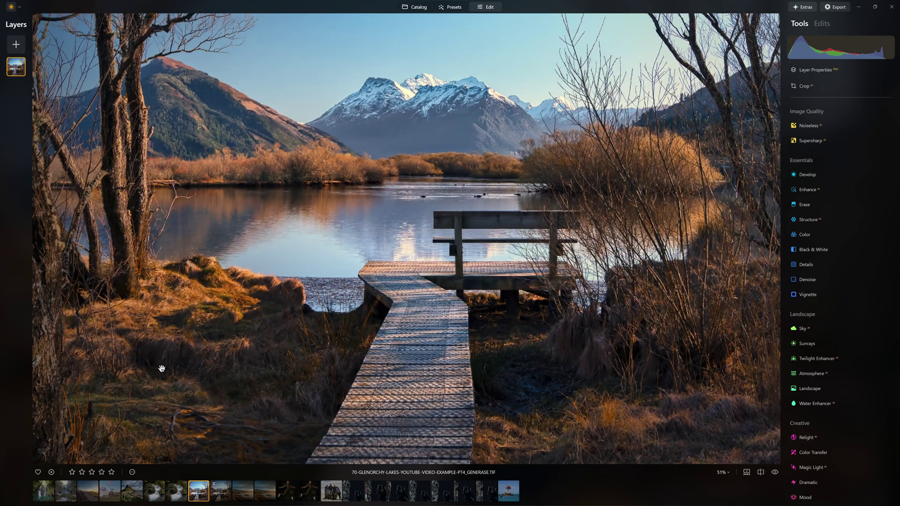
pyautogui.scroll(-1, 198, 374)
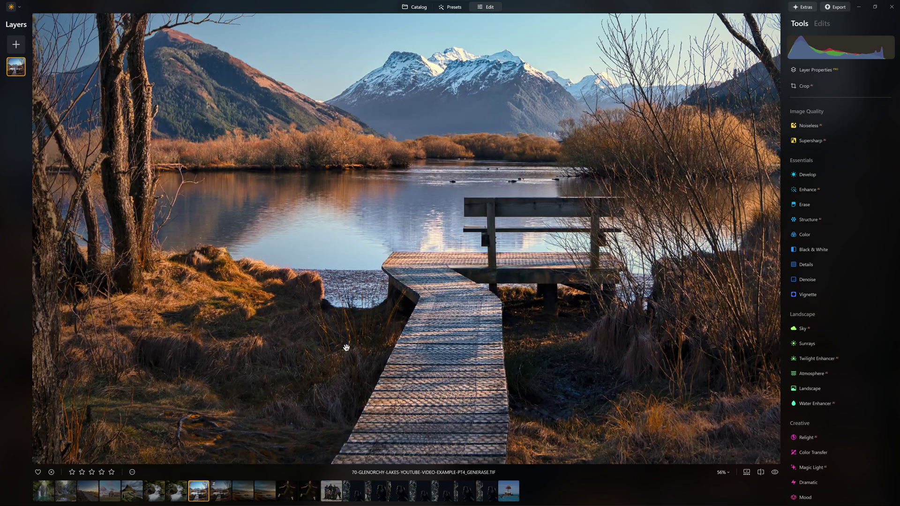
pyautogui.scroll(-2, 600, 420)
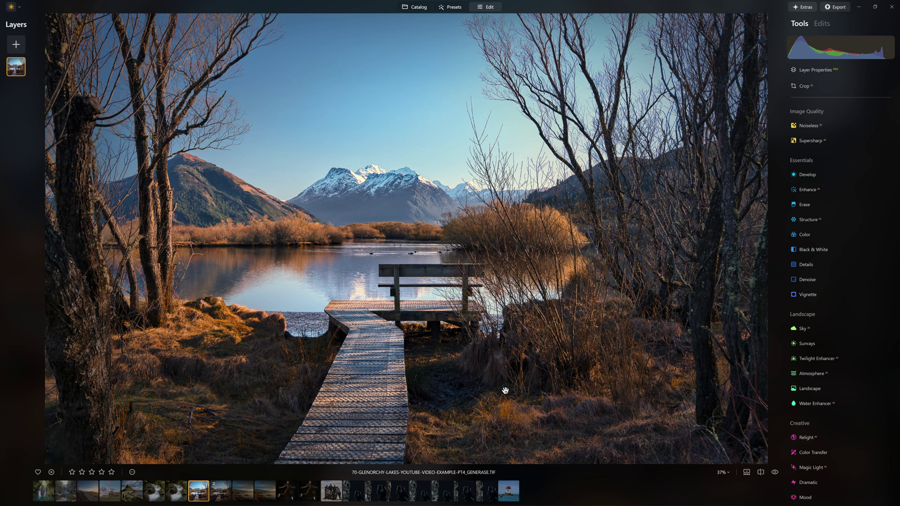
pyautogui.scroll(-2, 243, 363)
pyautogui.scroll(2, 243, 363)
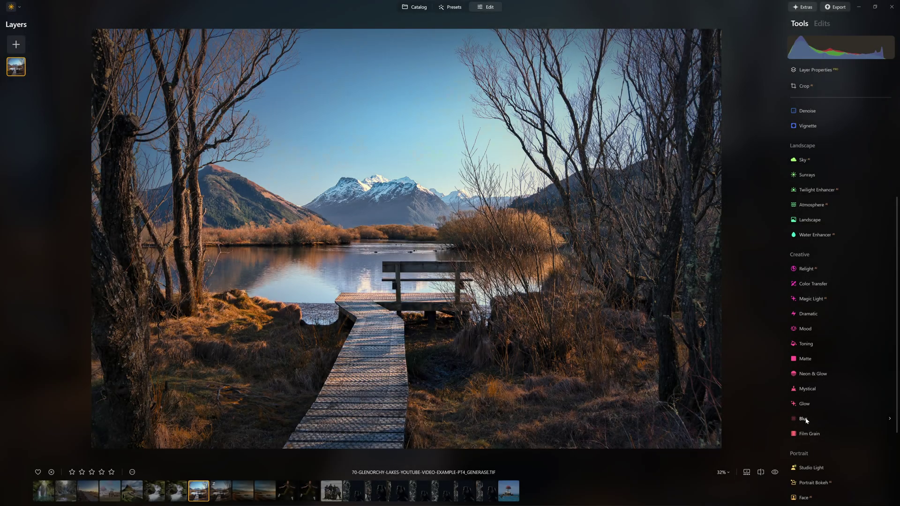
# Apply a Tilt-shift blur at amount 48 and lower the sharp band.
pyautogui.click(803, 419)
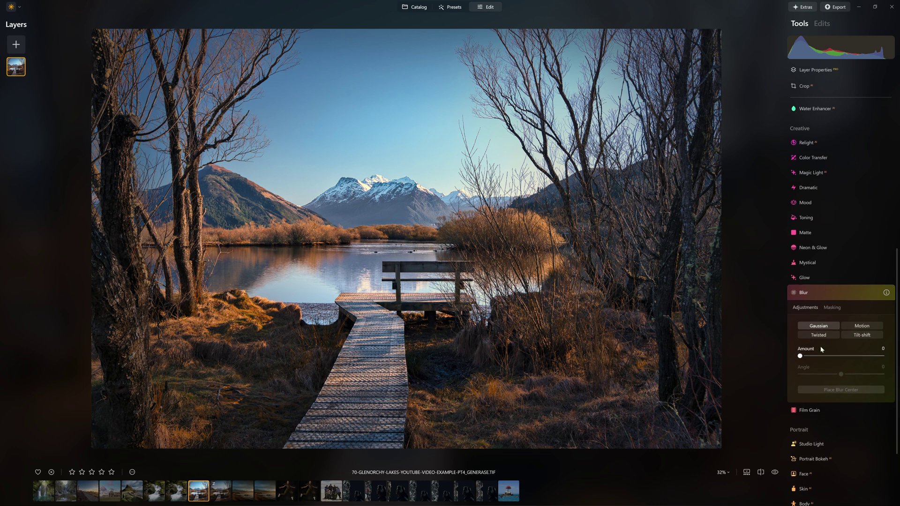
pyautogui.click(861, 334)
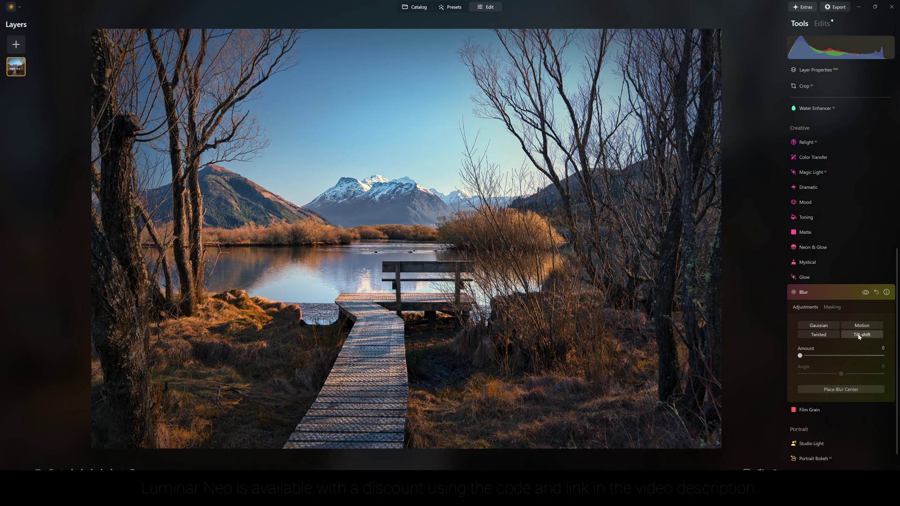
pyautogui.moveTo(804, 354); pyautogui.dragTo(841, 357)
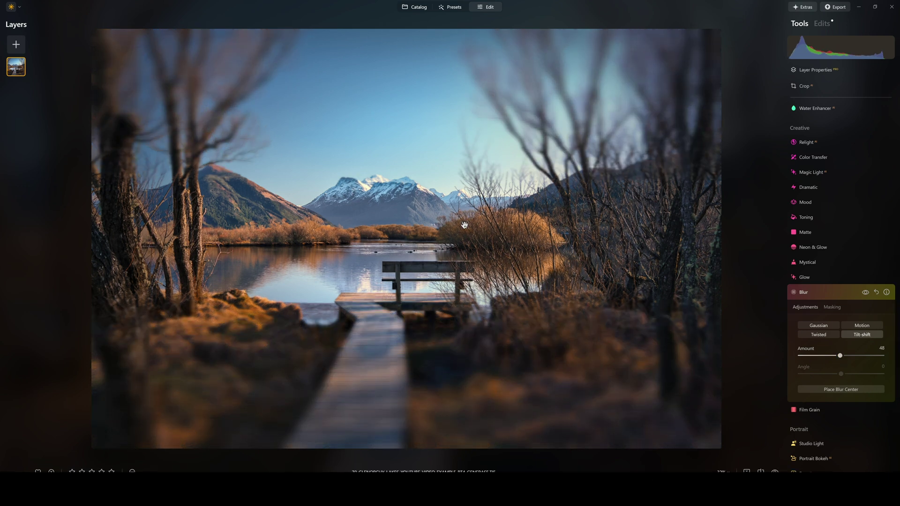
pyautogui.click(863, 389)
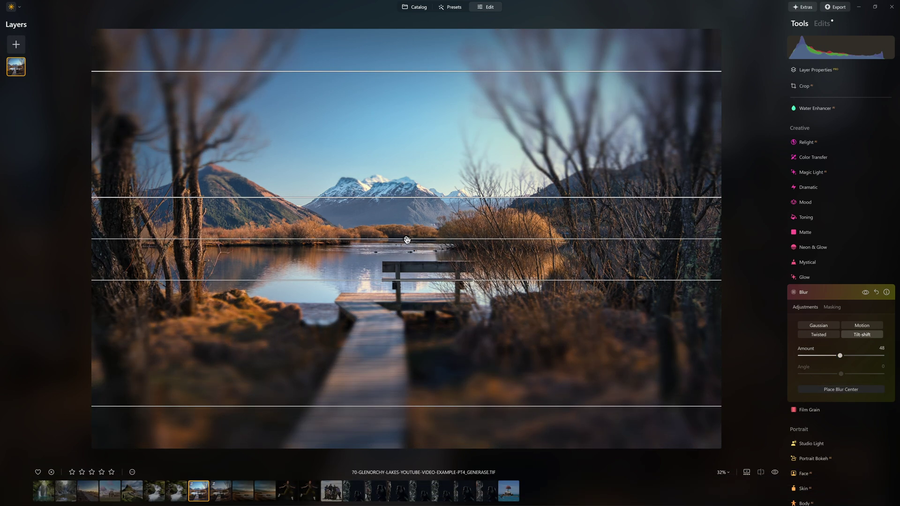
pyautogui.moveTo(406, 240); pyautogui.dragTo(406, 265)
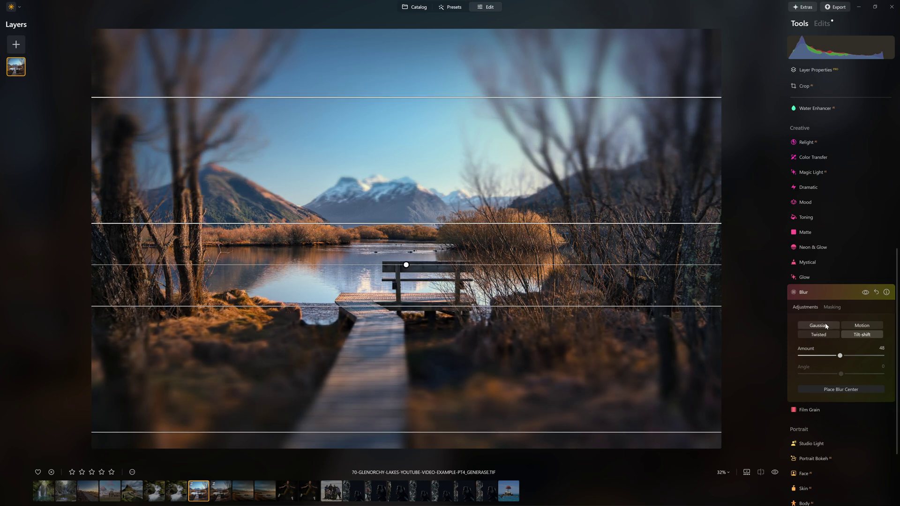
# Reposition the Tilt-shift sharp band around the bench and fine-tune the transition widths.
pyautogui.click(808, 326)
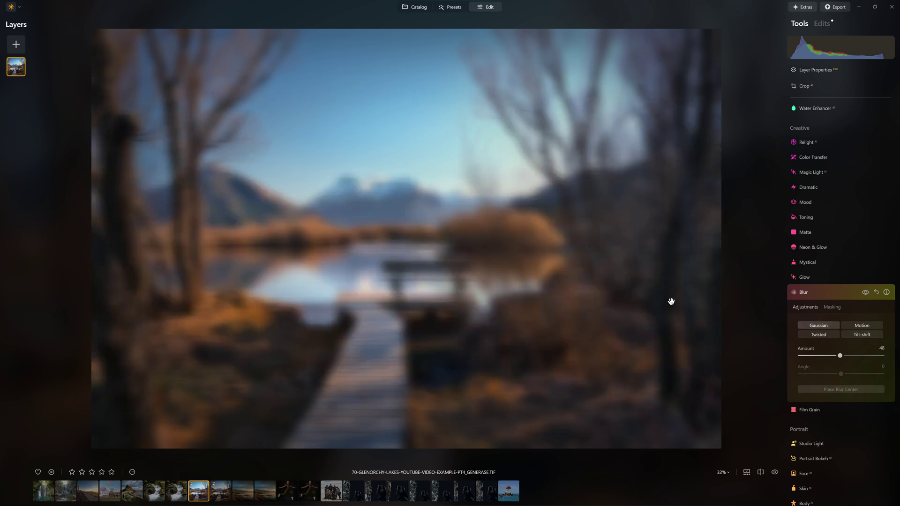
pyautogui.click(861, 334)
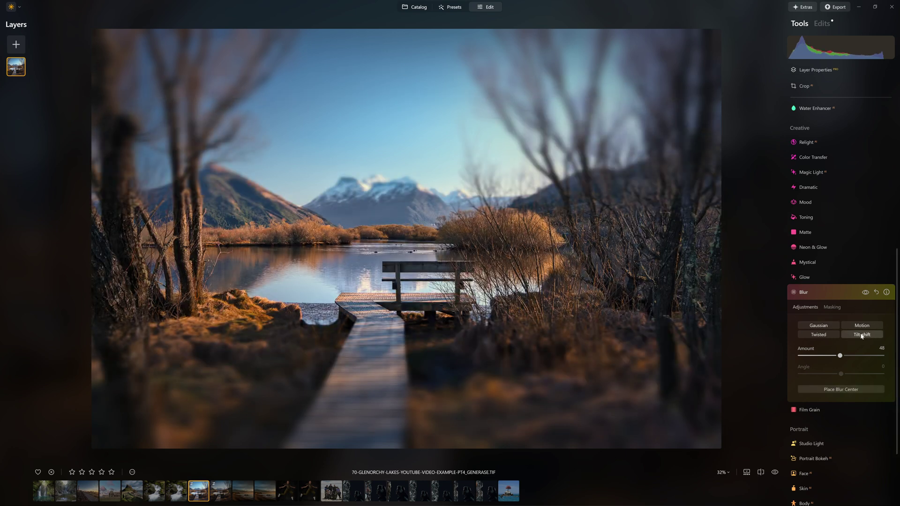
pyautogui.moveTo(403, 260); pyautogui.dragTo(404, 248)
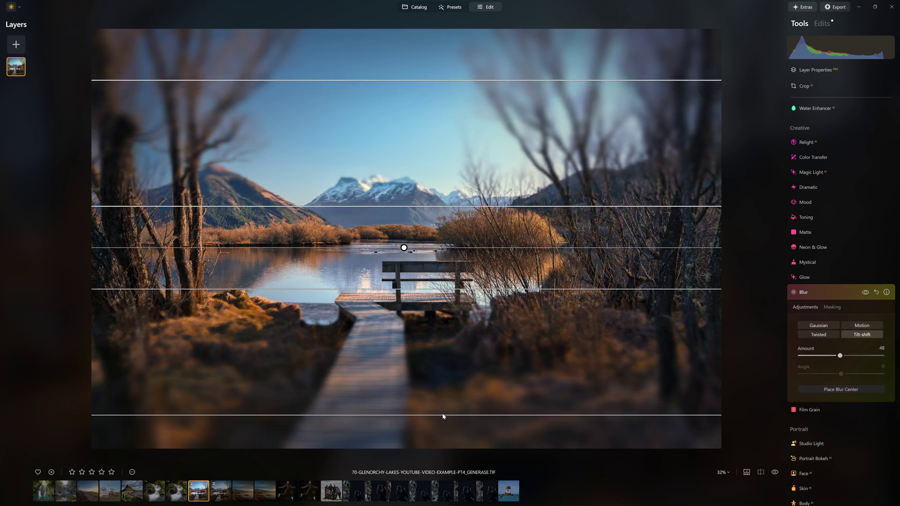
pyautogui.moveTo(449, 416); pyautogui.dragTo(458, 449)
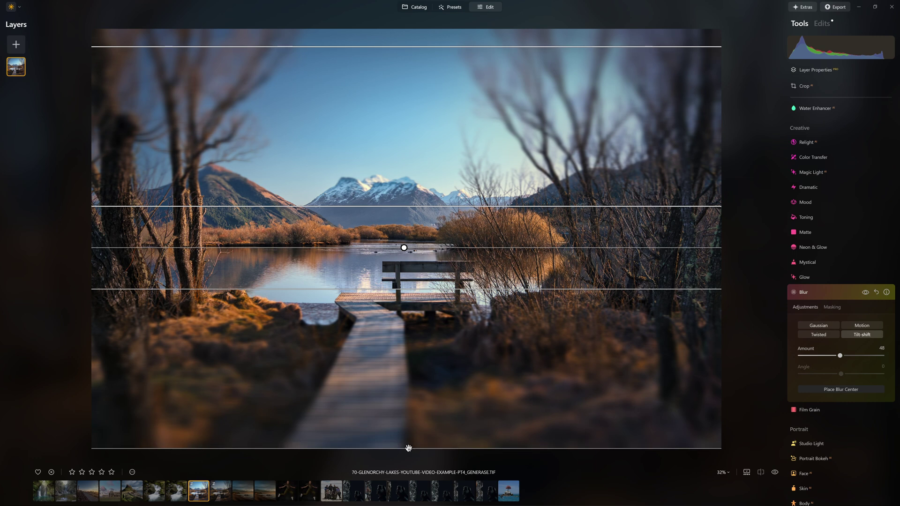
pyautogui.moveTo(408, 447)
pyautogui.mouseDown()
pyautogui.moveTo(409, 427)
pyautogui.moveTo(412, 435)
pyautogui.mouseUp()
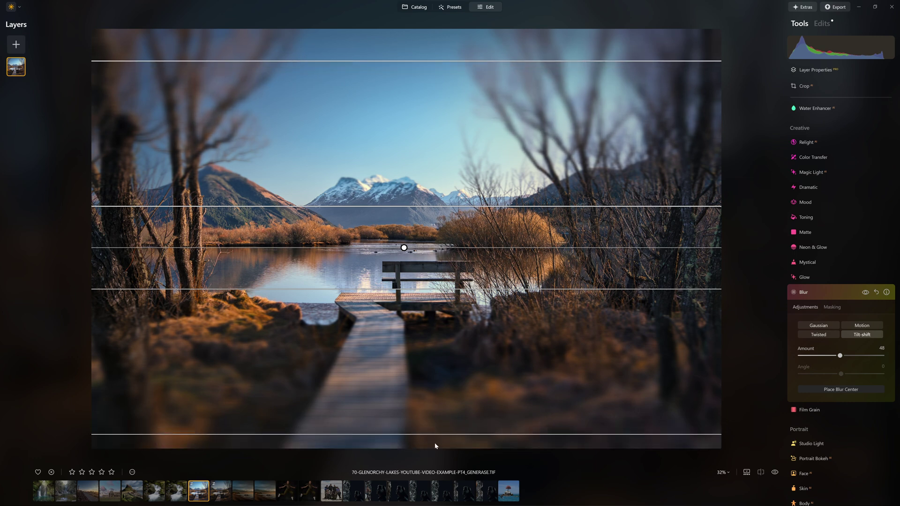
pyautogui.moveTo(447, 289); pyautogui.dragTo(464, 302)
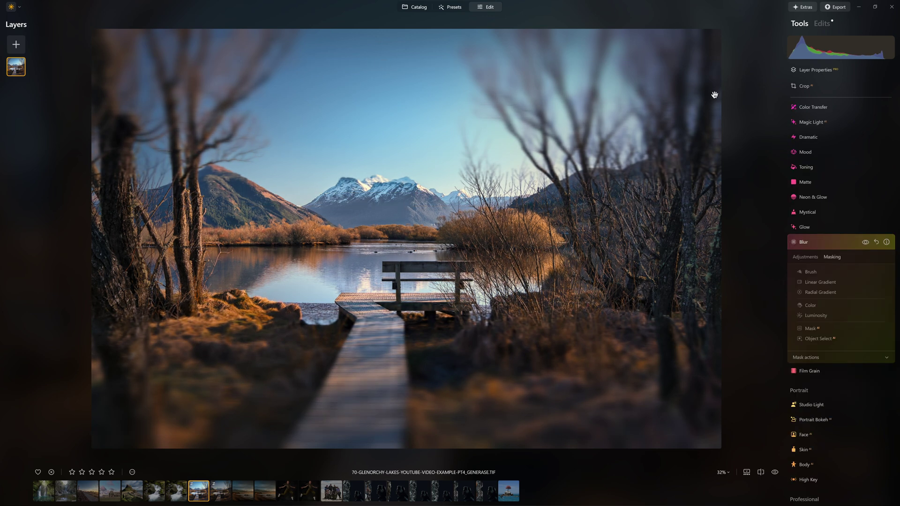
pyautogui.click(812, 274)
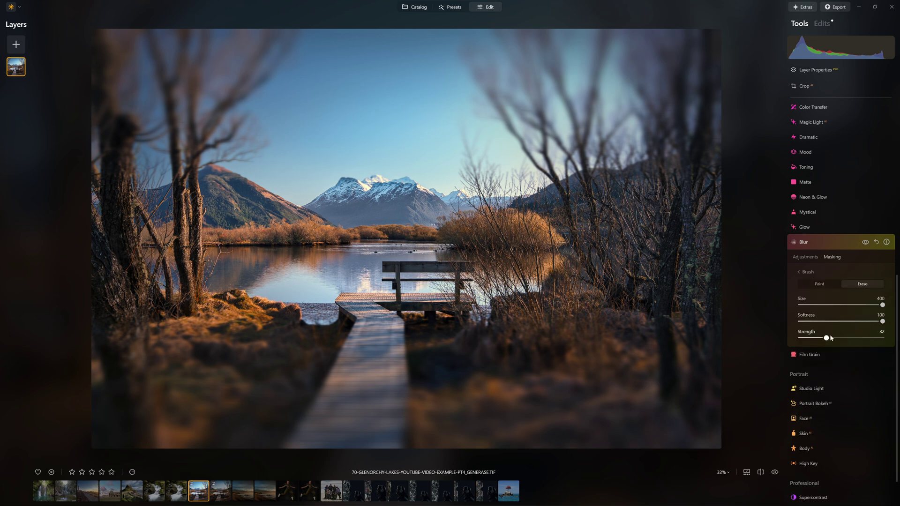
# With a fully hard, smaller brush, erase the blur mask from the sky and boardwalk.
pyautogui.moveTo(879, 323); pyautogui.dragTo(793, 320)
pyautogui.moveTo(672, 184)
pyautogui.mouseDown()
pyautogui.moveTo(569, 135)
pyautogui.moveTo(708, 105)
pyautogui.moveTo(267, 97)
pyautogui.moveTo(235, 168)
pyautogui.moveTo(351, 153)
pyautogui.moveTo(341, 188)
pyautogui.moveTo(623, 182)
pyautogui.moveTo(734, 175)
pyautogui.moveTo(730, 154)
pyautogui.mouseUp()
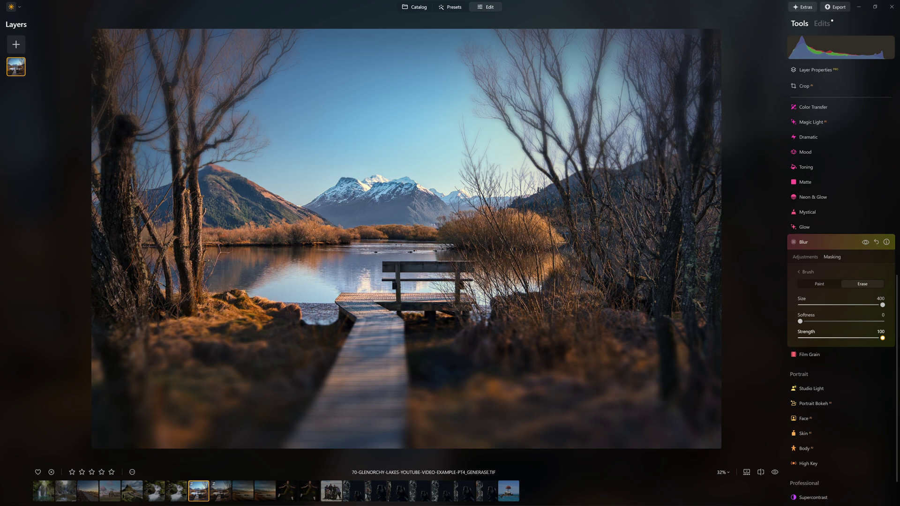
pyautogui.moveTo(693, 20)
pyautogui.mouseDown()
pyautogui.moveTo(702, 59)
pyautogui.moveTo(104, 66)
pyautogui.moveTo(120, 197)
pyautogui.moveTo(177, 205)
pyautogui.moveTo(380, 189)
pyautogui.moveTo(726, 189)
pyautogui.moveTo(594, 169)
pyautogui.moveTo(669, 204)
pyautogui.moveTo(712, 202)
pyautogui.mouseUp()
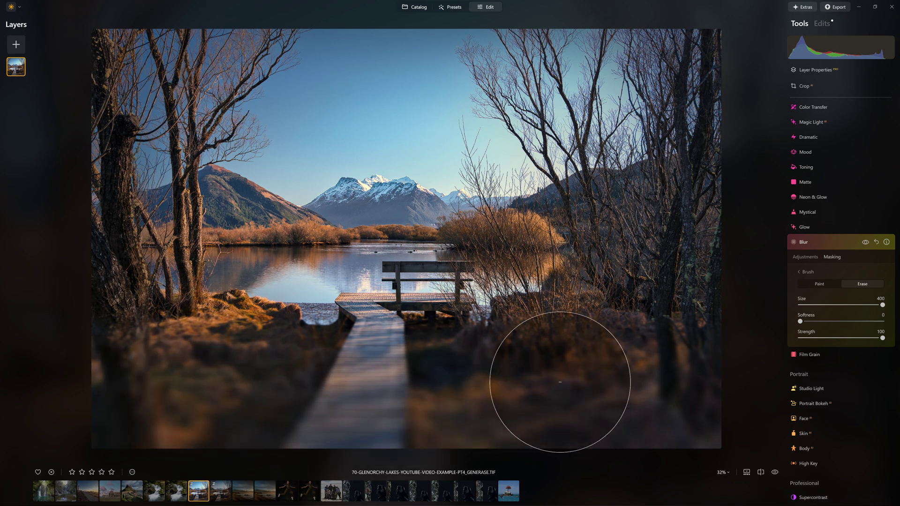
pyautogui.press('[')
pyautogui.press('[')
pyautogui.press('[')
pyautogui.press('[')
pyautogui.press('[')
pyautogui.press('[')
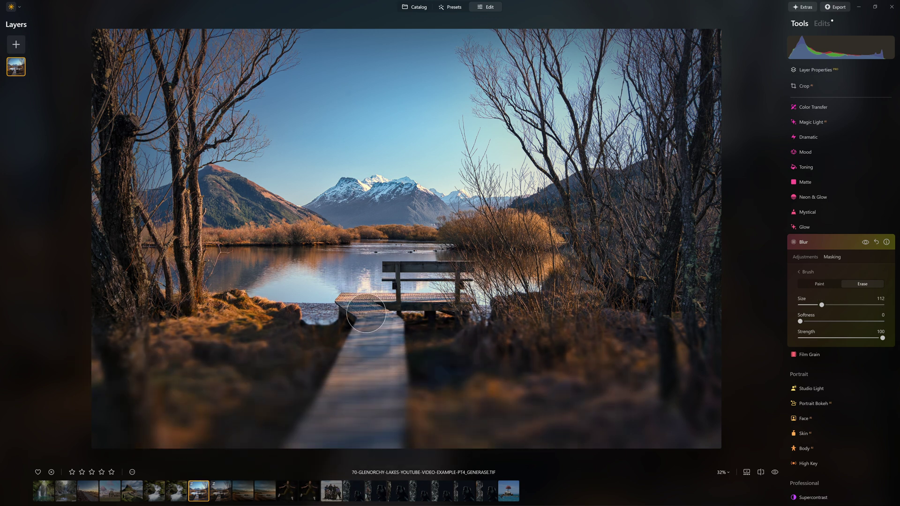
pyautogui.press('[')
pyautogui.press('[')
pyautogui.moveTo(367, 310); pyautogui.dragTo(363, 333)
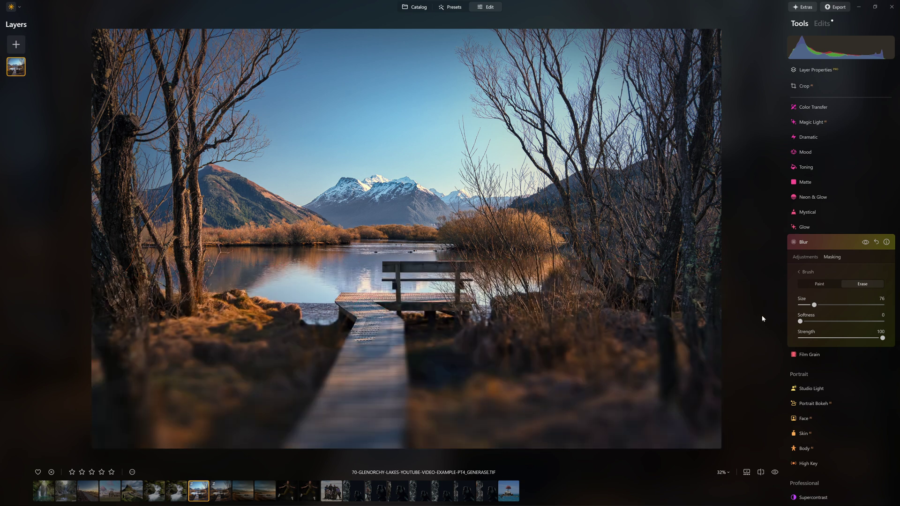
# Subtract the boardwalk path from the blur mask using Object Select.
pyautogui.click(806, 273)
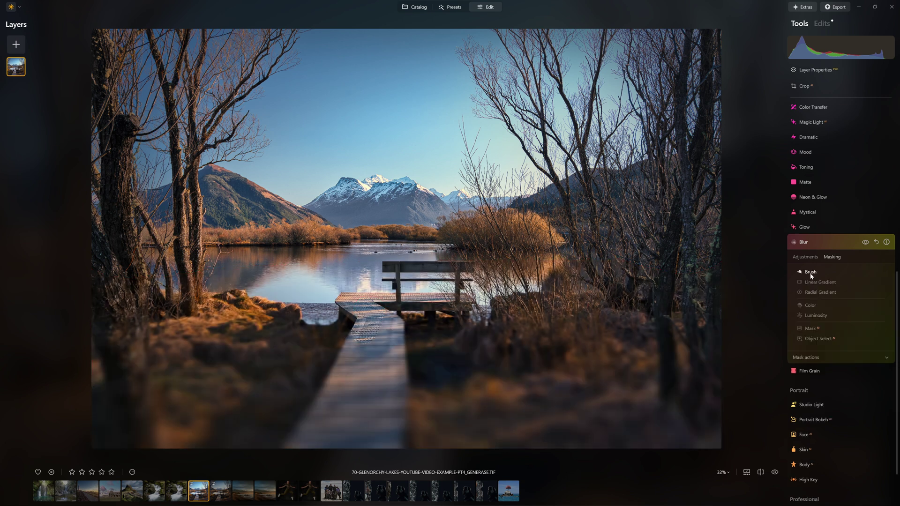
pyautogui.click(820, 339)
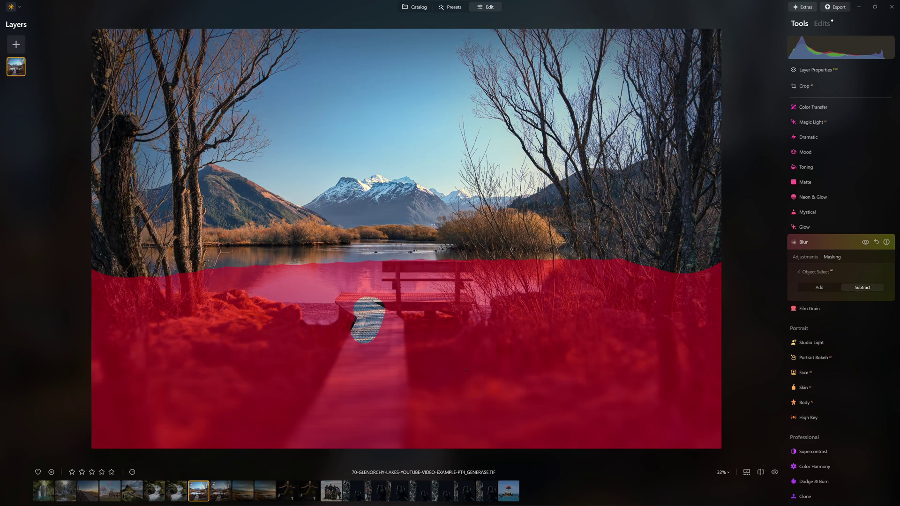
pyautogui.moveTo(365, 402); pyautogui.dragTo(383, 352)
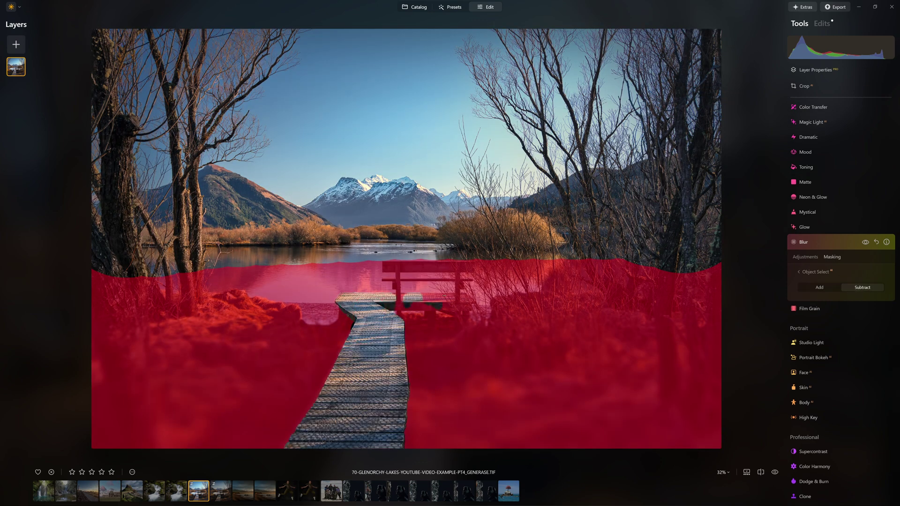
pyautogui.click(806, 272)
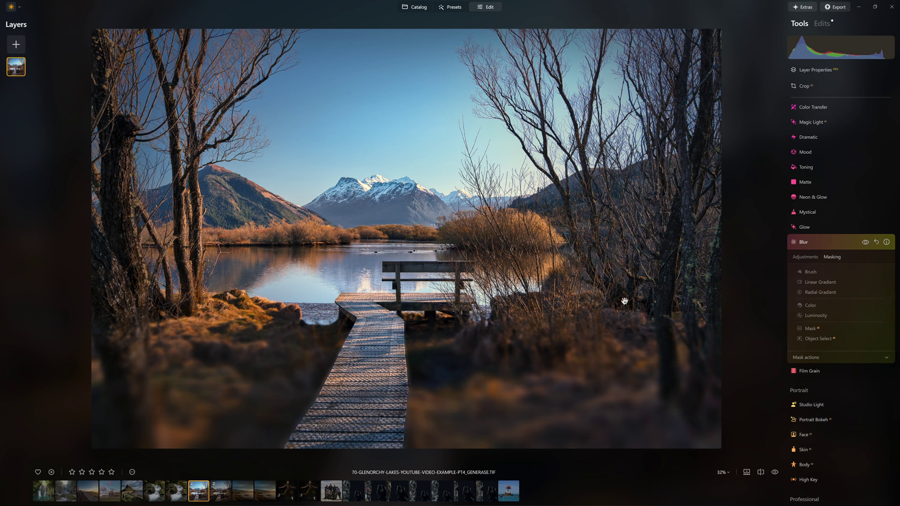
# Set the Blur mask brush to Erase with Softness 100, Strength 37 and Size 400.
pyautogui.click(807, 272)
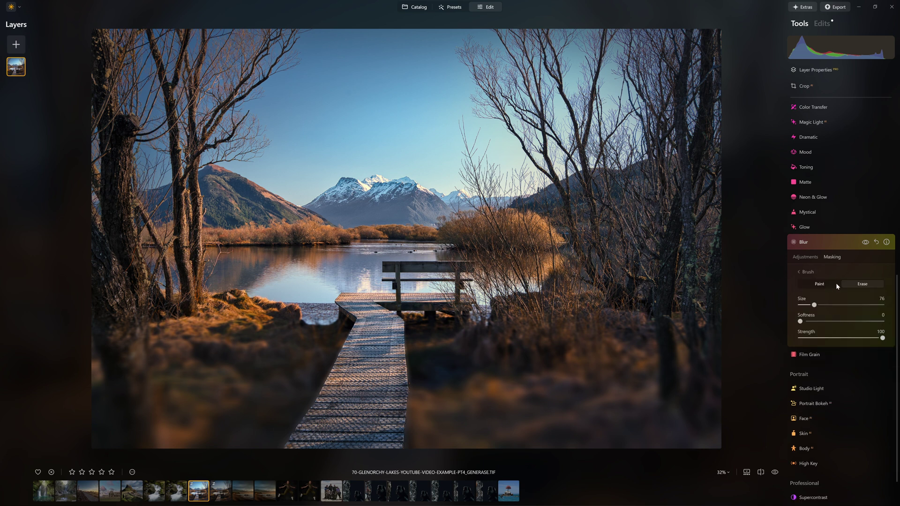
pyautogui.click(859, 285)
pyautogui.moveTo(800, 322); pyautogui.dragTo(883, 322)
pyautogui.moveTo(814, 305); pyautogui.dragTo(857, 305)
pyautogui.moveTo(882, 338); pyautogui.dragTo(830, 338)
pyautogui.press(']')
pyautogui.press(']')
pyautogui.press(']')
pyautogui.press(']')
pyautogui.press('/')
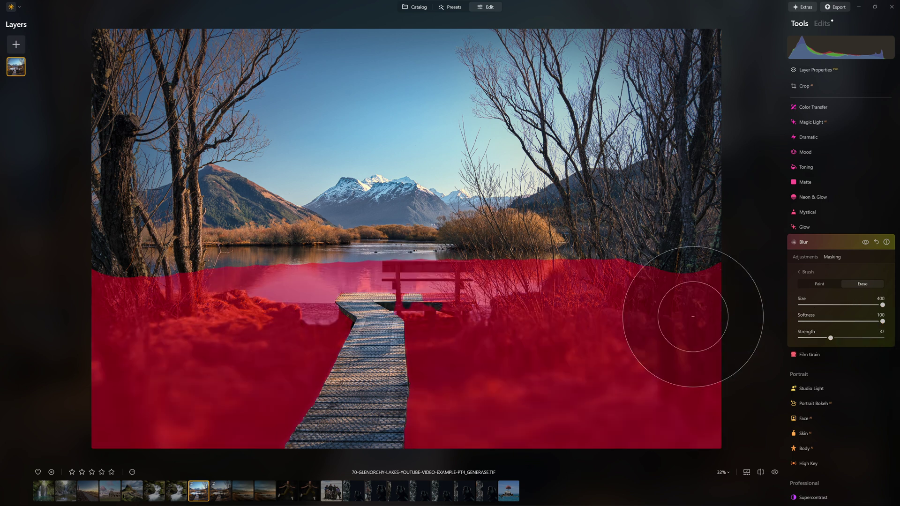
# Erase blur from the bushes and lower foreground grass, comparing with Blur on and off.
pyautogui.moveTo(604, 305)
pyautogui.mouseDown()
pyautogui.moveTo(554, 293)
pyautogui.moveTo(457, 327)
pyautogui.moveTo(436, 351)
pyautogui.mouseUp()
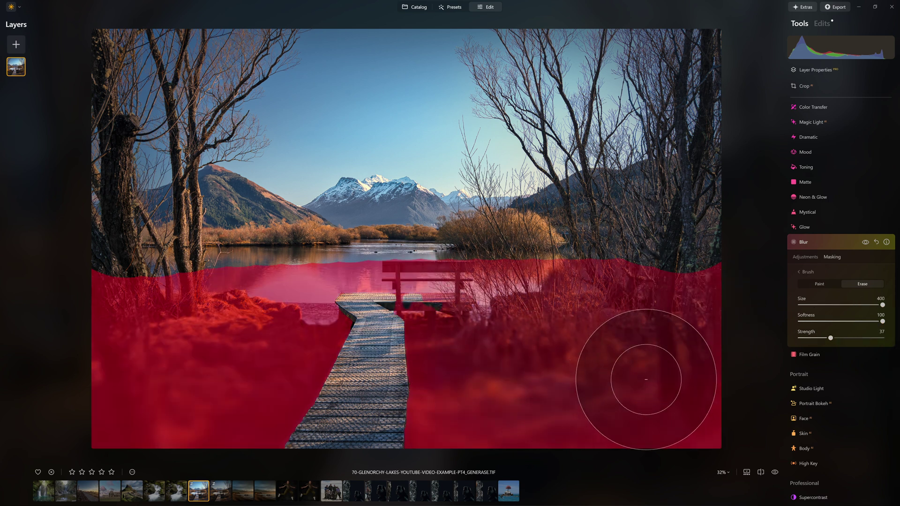
pyautogui.press('/')
pyautogui.press('/')
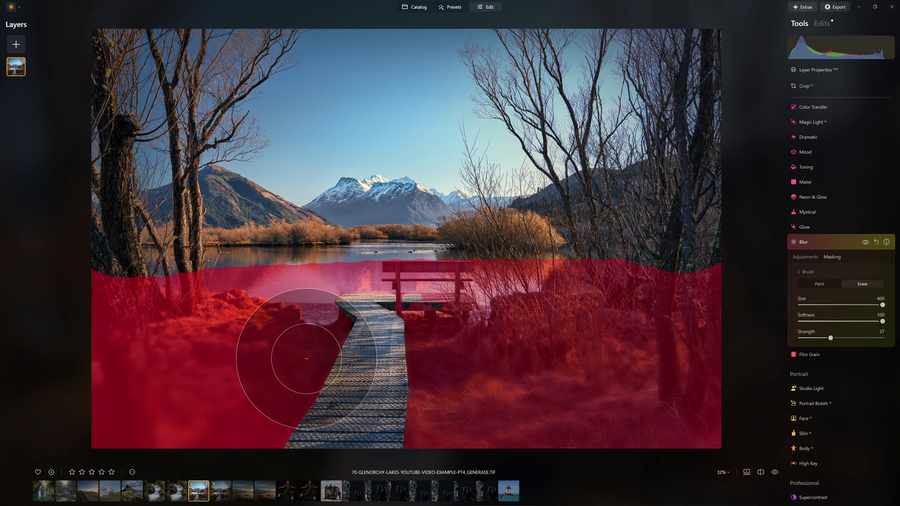
pyautogui.moveTo(281, 306)
pyautogui.mouseDown()
pyautogui.moveTo(195, 341)
pyautogui.moveTo(140, 281)
pyautogui.mouseUp()
pyautogui.press('/')
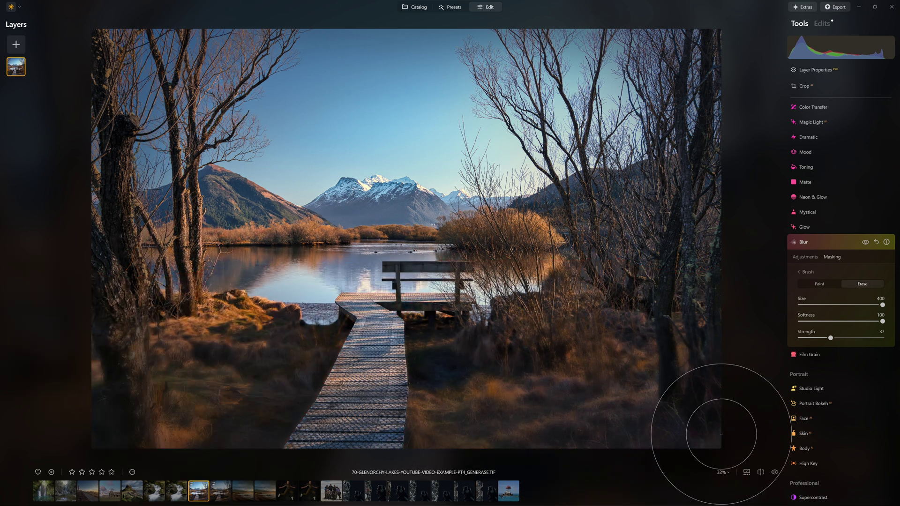
pyautogui.click(865, 242)
pyautogui.click(865, 242)
pyautogui.click(865, 242)
pyautogui.click(865, 242)
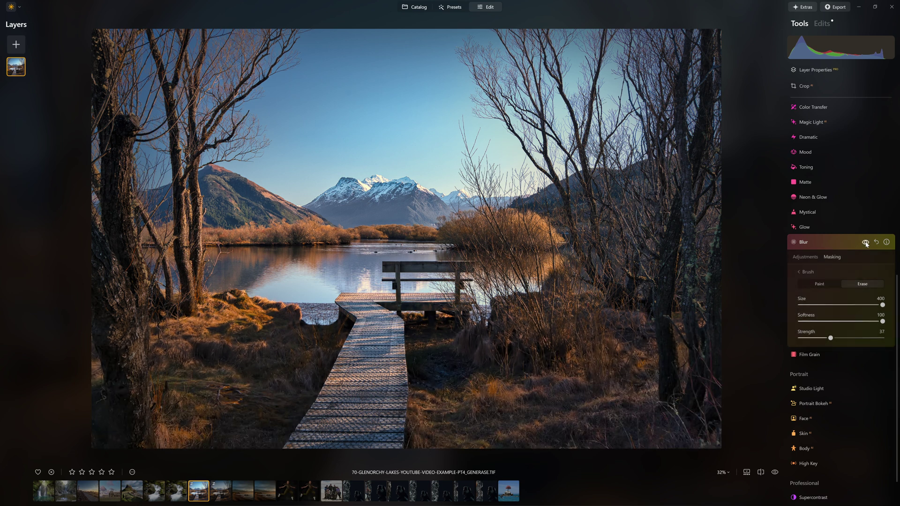
pyautogui.moveTo(676, 291)
pyautogui.mouseDown()
pyautogui.moveTo(537, 302)
pyautogui.moveTo(399, 330)
pyautogui.moveTo(424, 369)
pyautogui.moveTo(643, 356)
pyautogui.moveTo(690, 388)
pyautogui.mouseUp()
pyautogui.click(867, 242)
# Turn Blur back on and zoom in and out to inspect the softened foreground.
pyautogui.click(870, 242)
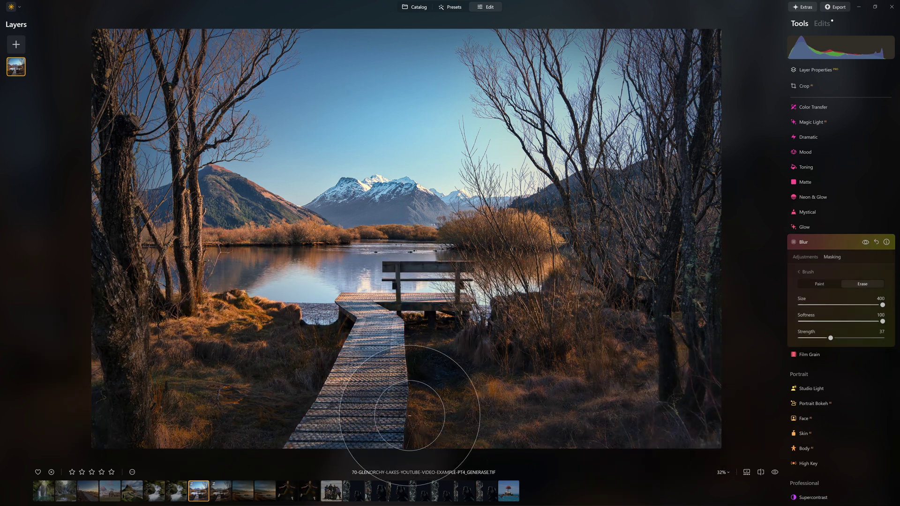
pyautogui.scroll(3, 543, 417)
pyautogui.scroll(1, 545, 416)
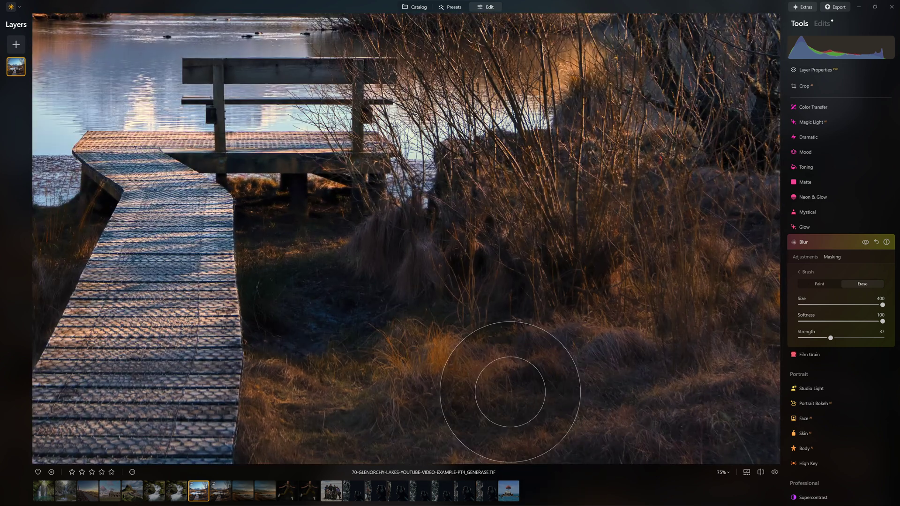
pyautogui.scroll(-2, 181, 234)
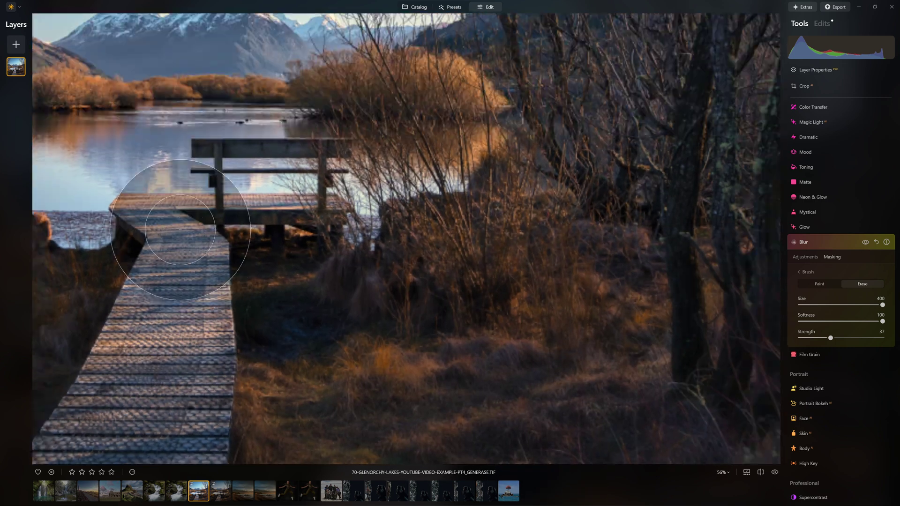
pyautogui.scroll(-1, 257, 189)
pyautogui.scroll(2, 267, 201)
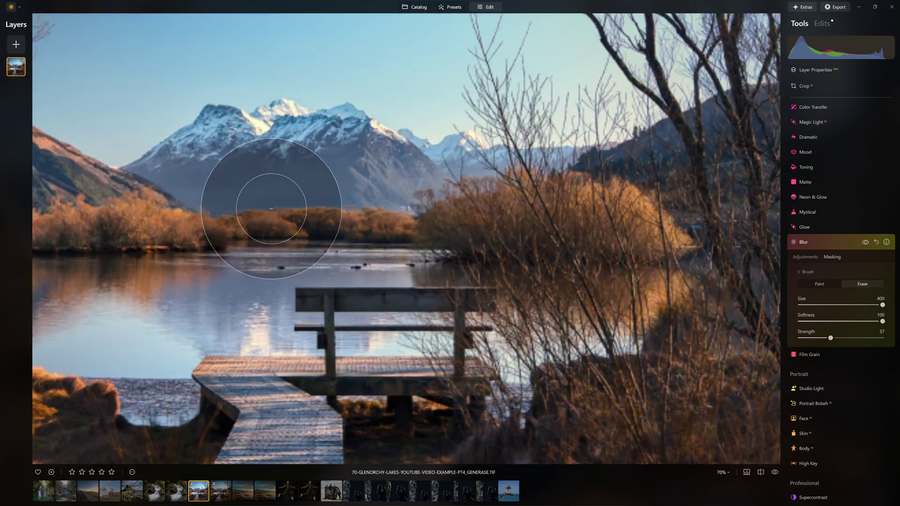
pyautogui.scroll(-2, 412, 213)
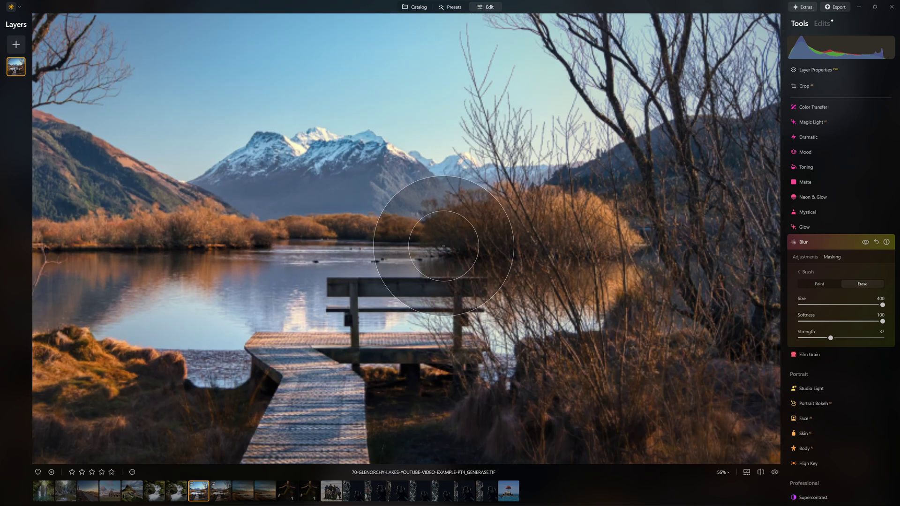
pyautogui.scroll(-1, 364, 301)
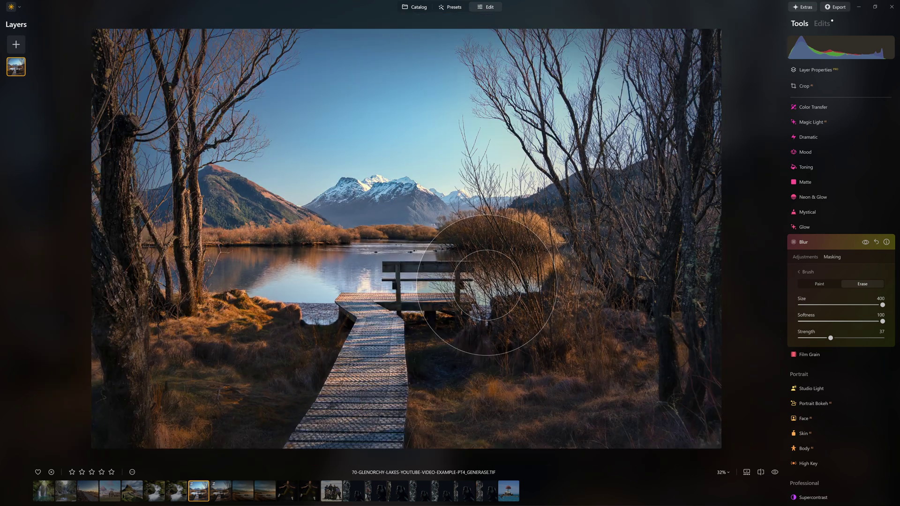
# Compare with Blur off and on, then fold the Blur settings away.
pyautogui.click(865, 242)
pyautogui.click(865, 242)
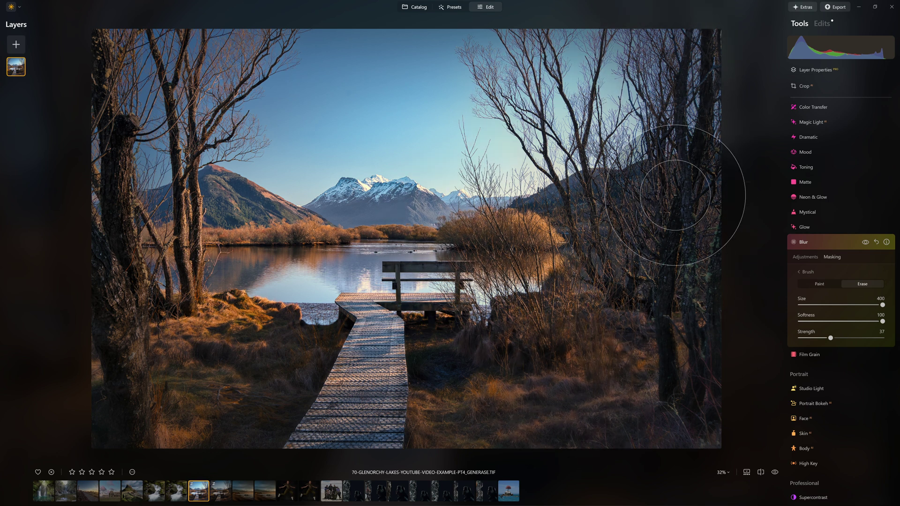
pyautogui.click(827, 242)
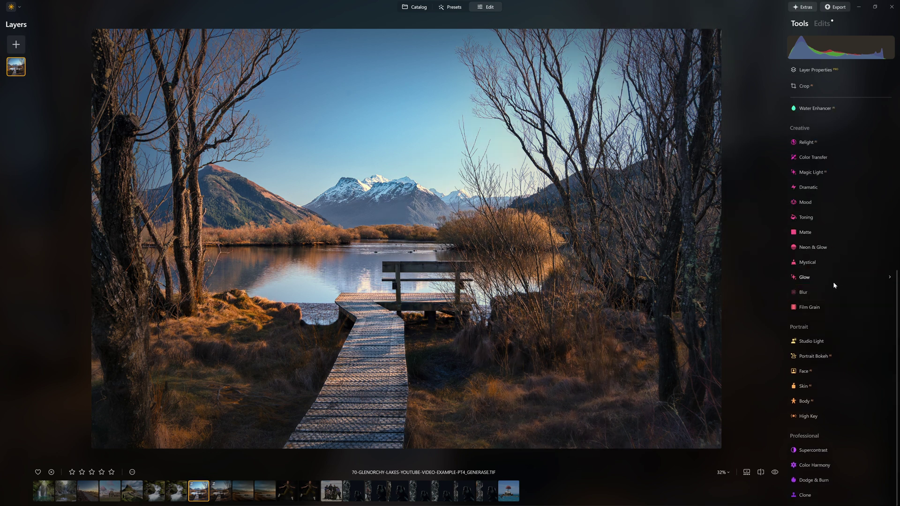
# Reopen Blur, set the Gaussian Amount to 13, and show its Masking options.
pyautogui.click(813, 295)
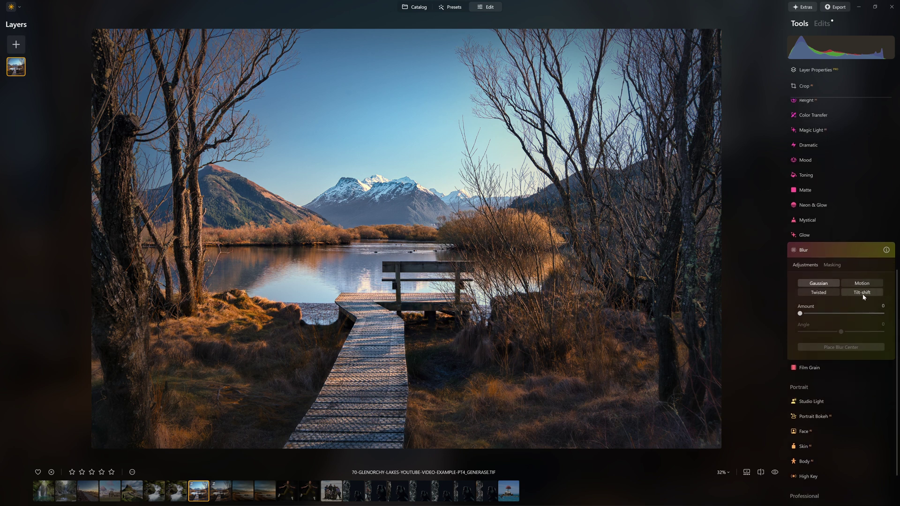
pyautogui.moveTo(799, 314)
pyautogui.mouseDown()
pyautogui.moveTo(885, 319)
pyautogui.moveTo(806, 319)
pyautogui.mouseUp()
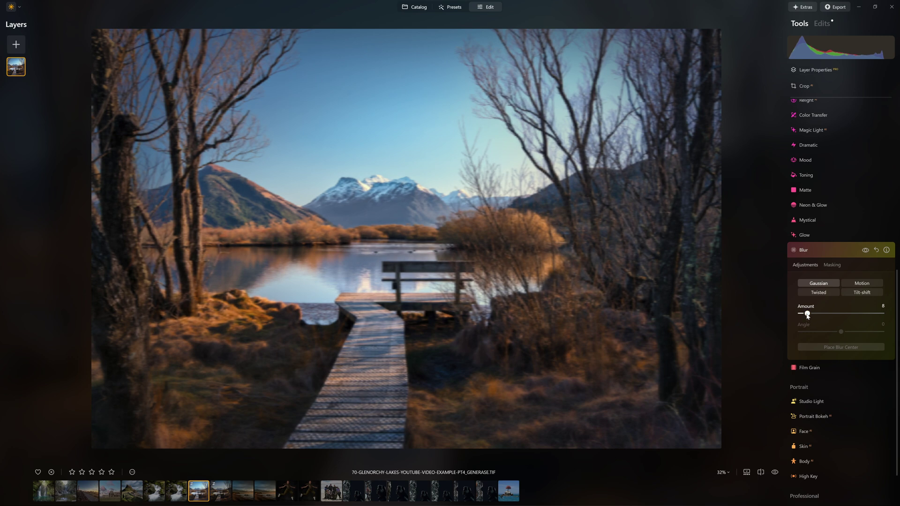
pyautogui.click(832, 265)
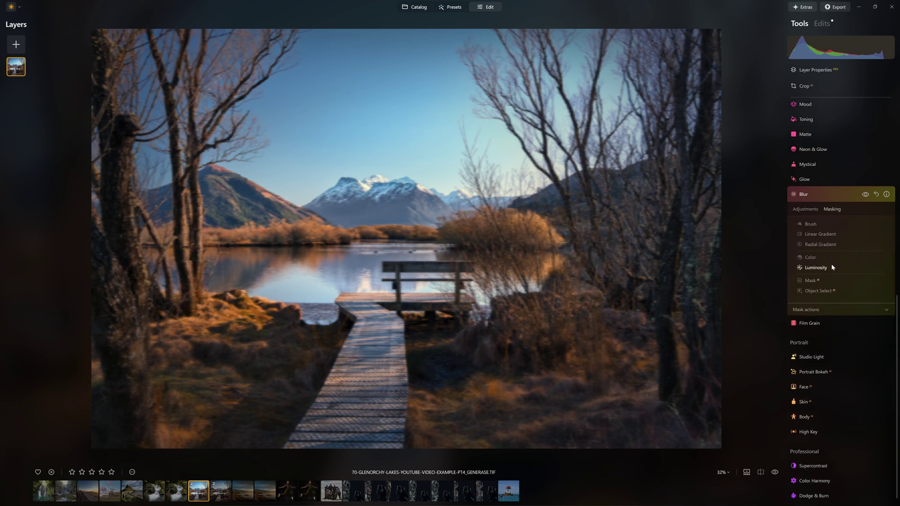
pyautogui.scroll(-2, 830, 263)
# Switch the Blur mask brush to Paint and brush blur onto the right and left trees.
pyautogui.click(811, 220)
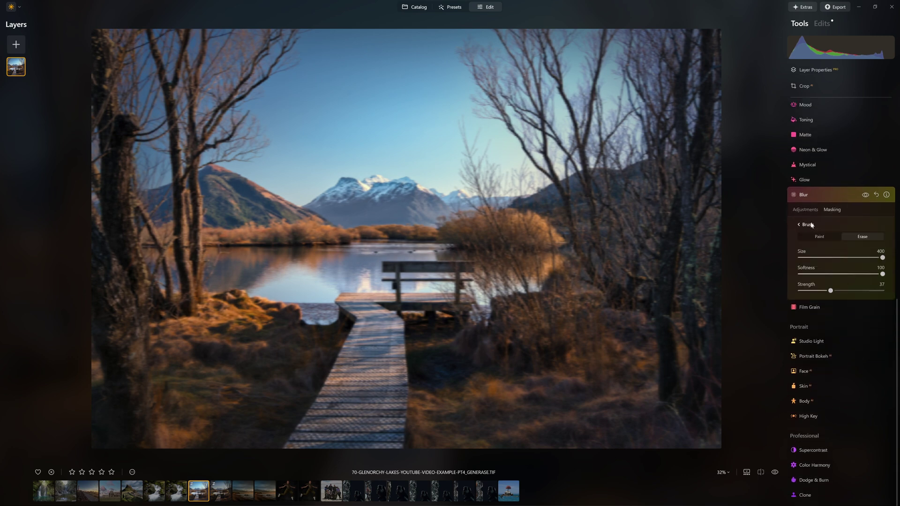
pyautogui.click(830, 237)
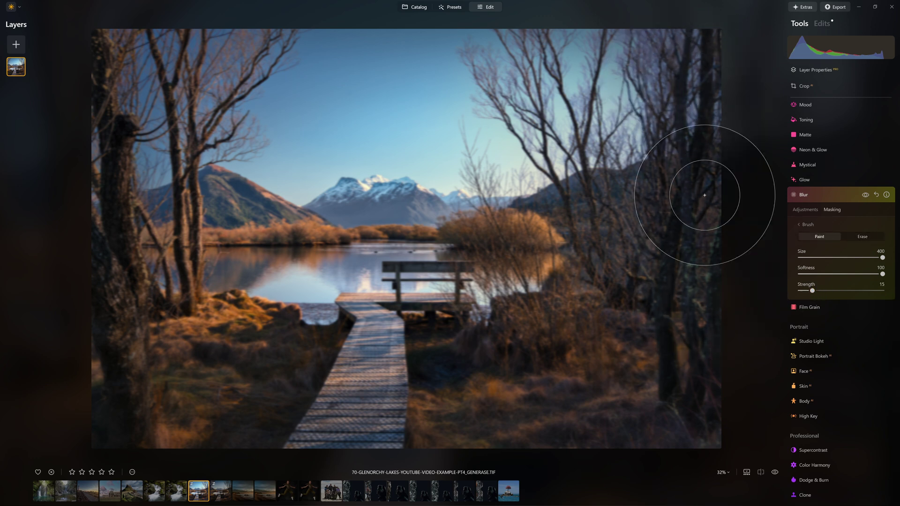
pyautogui.moveTo(704, 195)
pyautogui.mouseDown()
pyautogui.moveTo(681, 53)
pyautogui.moveTo(692, 180)
pyautogui.moveTo(667, 198)
pyautogui.moveTo(676, 241)
pyautogui.moveTo(580, 210)
pyautogui.moveTo(641, 256)
pyautogui.moveTo(605, 254)
pyautogui.moveTo(641, 258)
pyautogui.moveTo(695, 243)
pyautogui.moveTo(601, 299)
pyautogui.moveTo(640, 287)
pyautogui.moveTo(662, 351)
pyautogui.moveTo(587, 361)
pyautogui.moveTo(708, 438)
pyautogui.mouseUp()
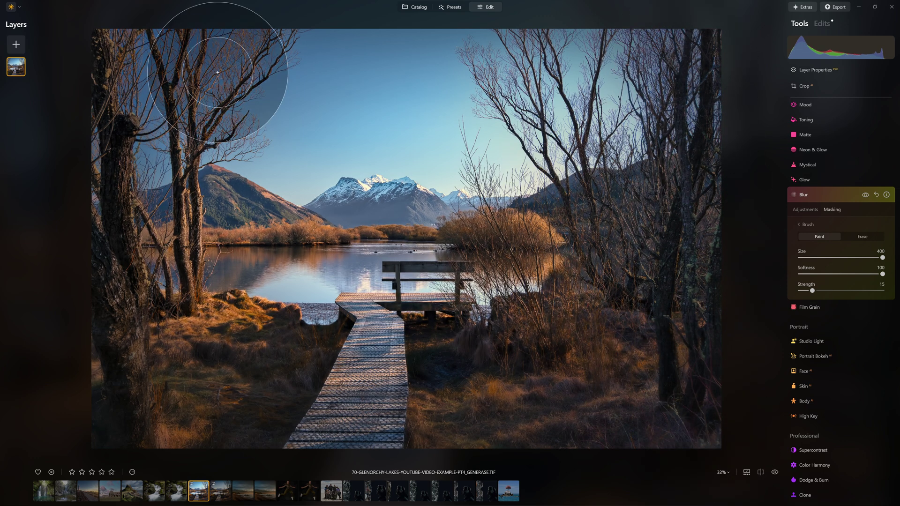
pyautogui.moveTo(176, 20)
pyautogui.mouseDown()
pyautogui.moveTo(115, 7)
pyautogui.moveTo(131, 351)
pyautogui.moveTo(80, 52)
pyautogui.moveTo(125, 432)
pyautogui.moveTo(161, 328)
pyautogui.moveTo(237, 458)
pyautogui.moveTo(338, 438)
pyautogui.moveTo(353, 423)
pyautogui.moveTo(362, 381)
pyautogui.moveTo(341, 411)
pyautogui.mouseUp()
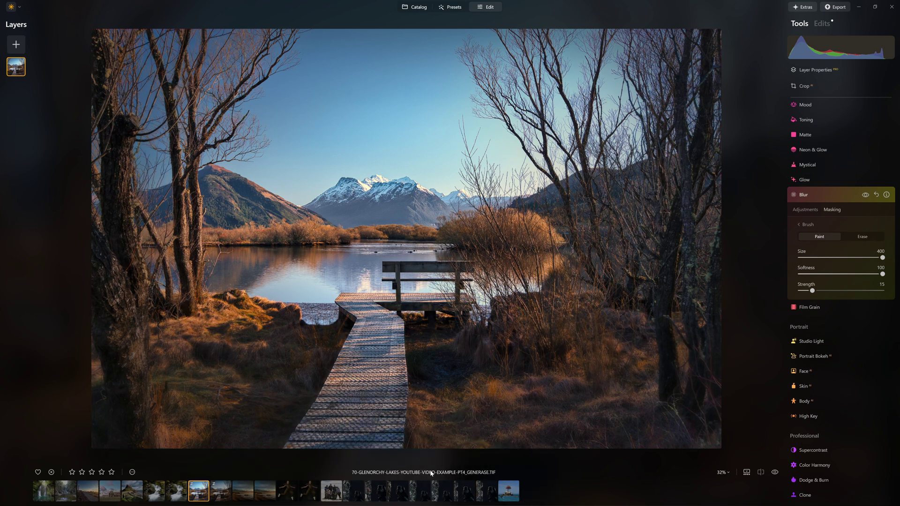
# Compare Blur on and off, fit the photo, and paint more blur on the edge trees.
pyautogui.click(864, 195)
pyautogui.click(865, 195)
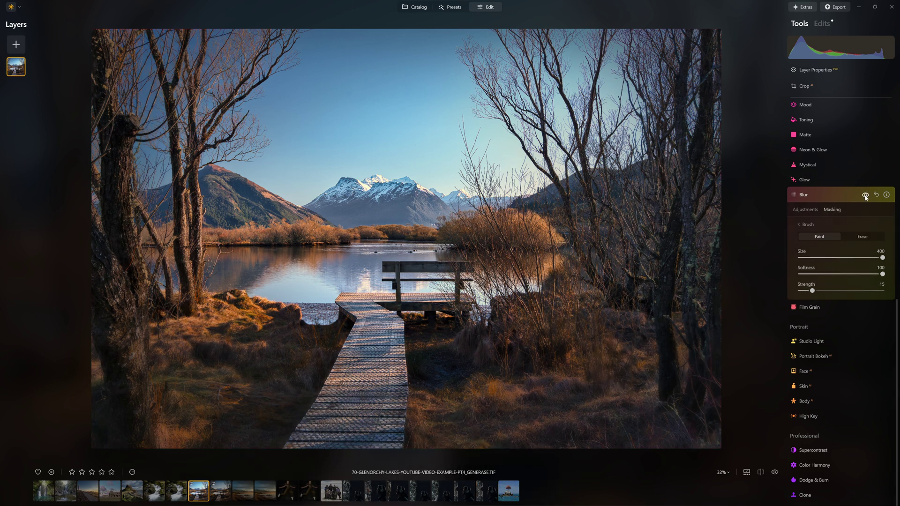
pyautogui.scroll(5, 705, 203)
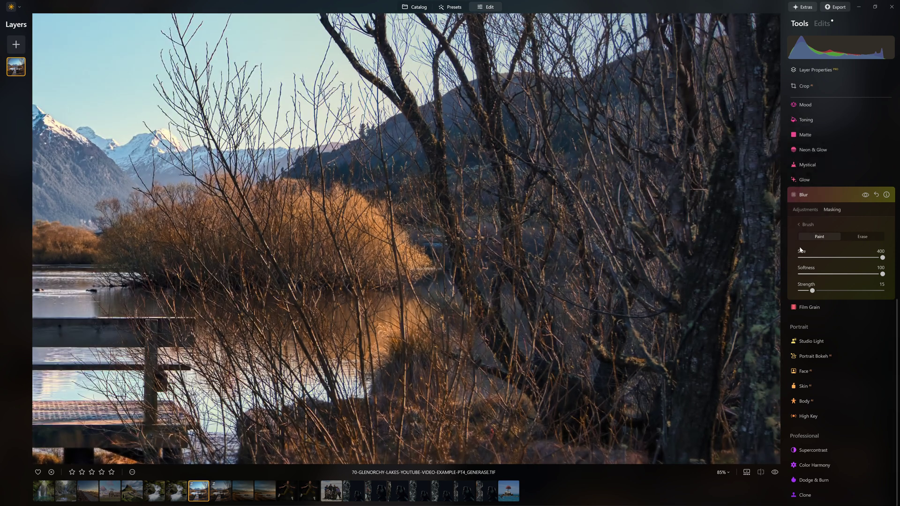
pyautogui.click(865, 195)
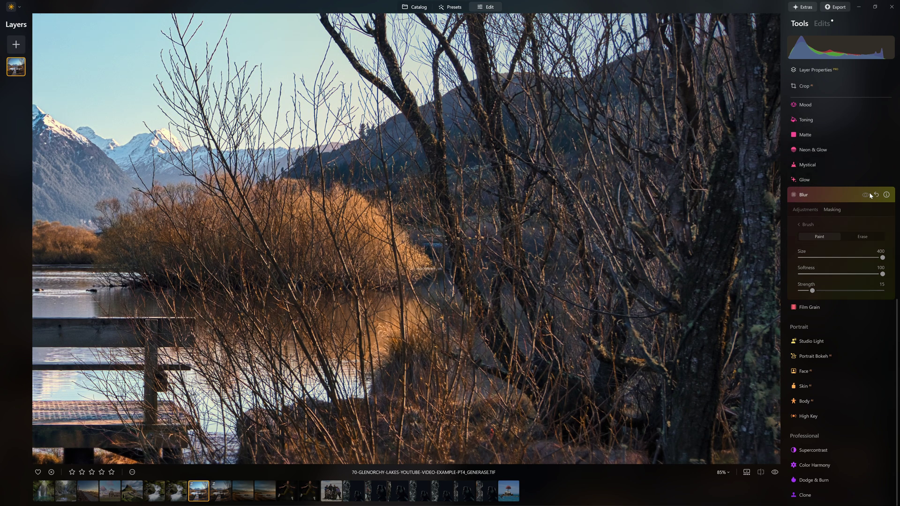
pyautogui.click(868, 195)
pyautogui.click(870, 196)
pyautogui.click(870, 196)
pyautogui.hotkey('ctrl', '0')
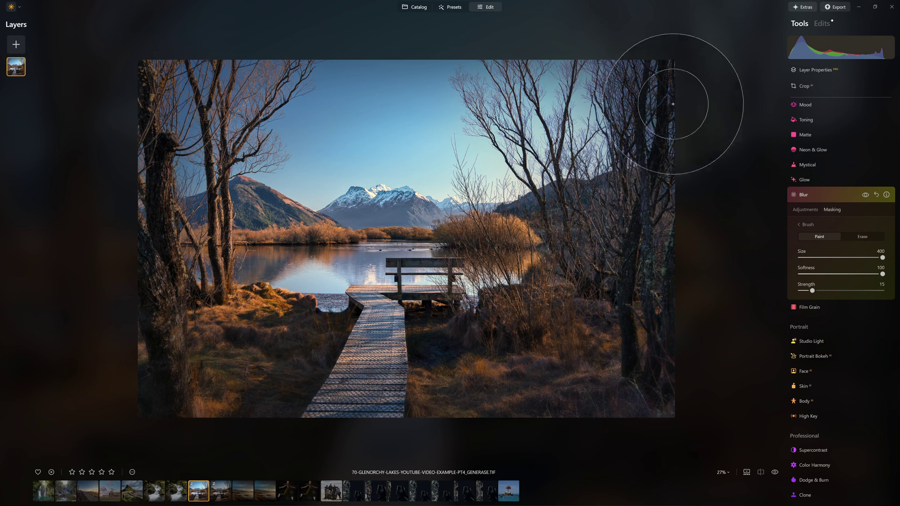
pyautogui.moveTo(663, 89)
pyautogui.mouseDown()
pyautogui.moveTo(680, 186)
pyautogui.moveTo(663, 222)
pyautogui.moveTo(631, 236)
pyautogui.moveTo(655, 274)
pyautogui.moveTo(671, 388)
pyautogui.mouseUp()
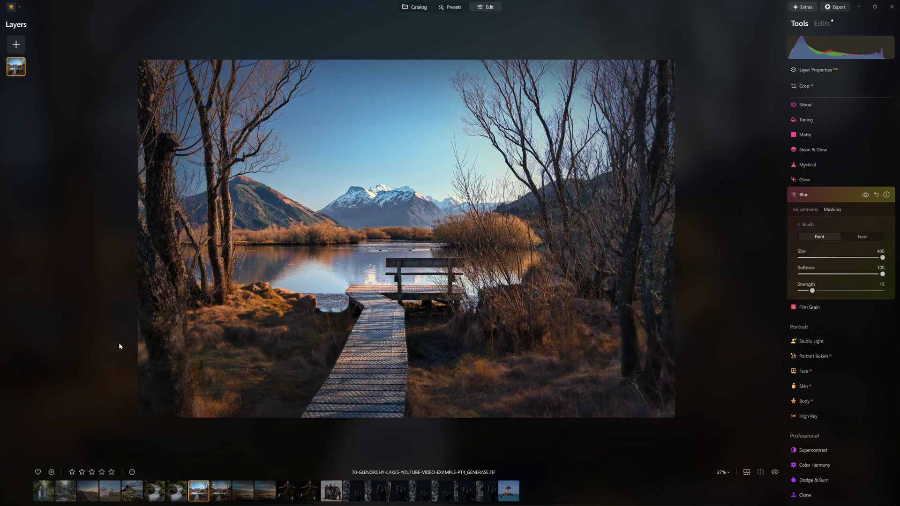
pyautogui.moveTo(146, 267)
pyautogui.mouseDown()
pyautogui.moveTo(110, 114)
pyautogui.moveTo(151, 217)
pyautogui.mouseUp()
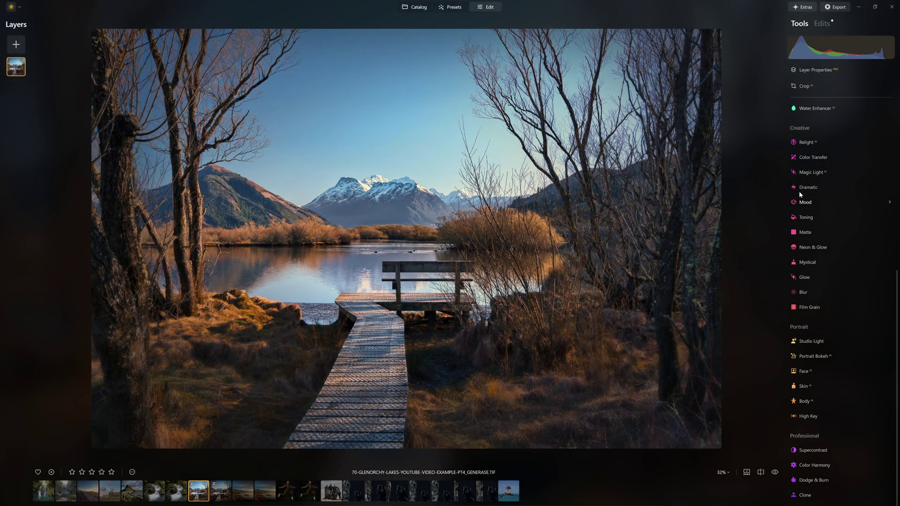
# Apply Dramatic at full Amount with Local Contrast 11, Saturation 66 and Brightness 30.
pyautogui.click(805, 187)
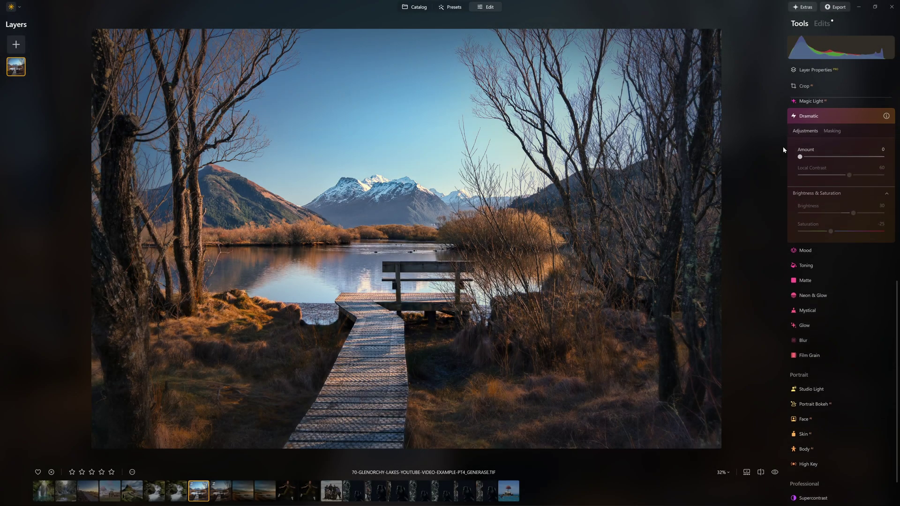
pyautogui.moveTo(800, 162); pyautogui.dragTo(882, 162)
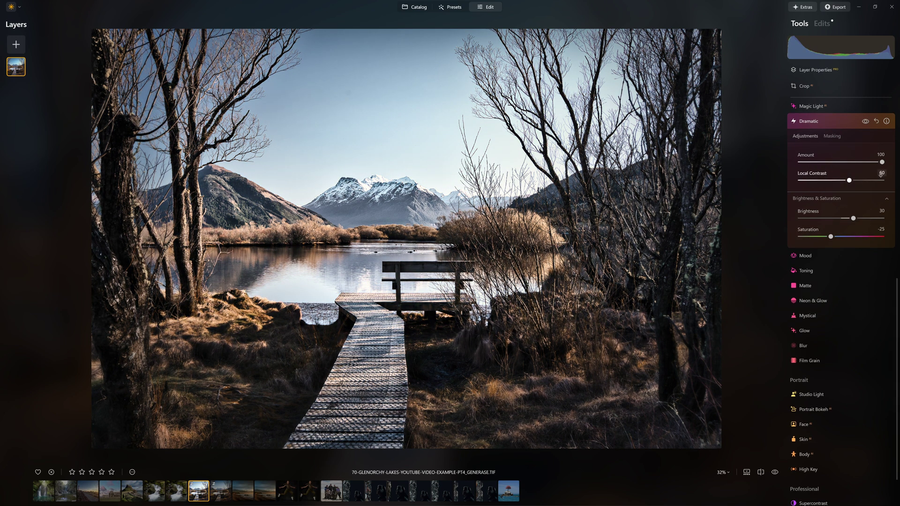
pyautogui.moveTo(851, 182); pyautogui.dragTo(873, 181)
pyautogui.moveTo(846, 181); pyautogui.dragTo(831, 181)
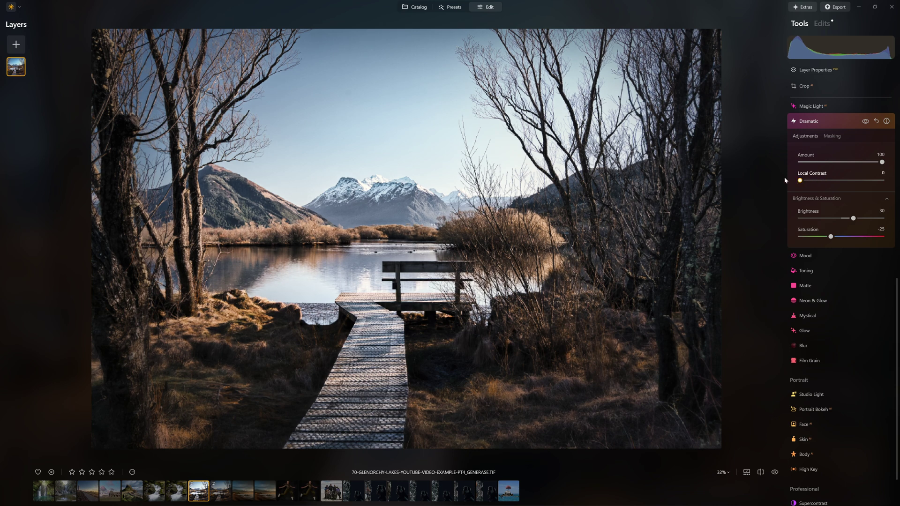
pyautogui.moveTo(803, 181); pyautogui.dragTo(805, 181)
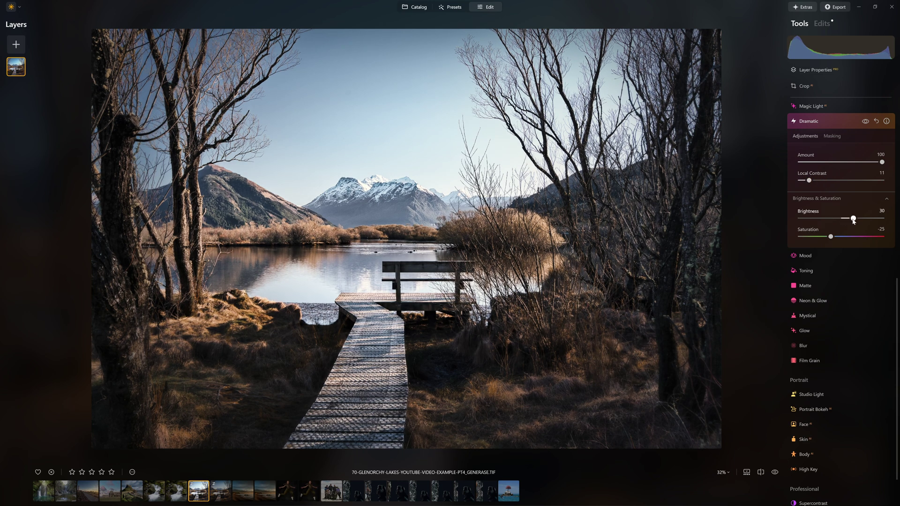
pyautogui.moveTo(833, 237); pyautogui.dragTo(839, 238)
pyautogui.moveTo(853, 218)
pyautogui.mouseDown()
pyautogui.moveTo(843, 219)
pyautogui.moveTo(860, 223)
pyautogui.moveTo(851, 220)
pyautogui.mouseUp()
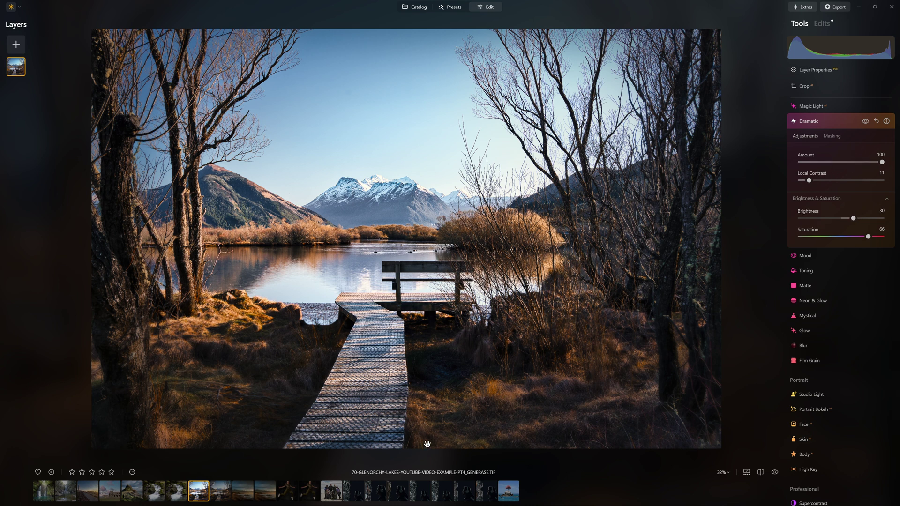
# Compare Dramatic on and off, lower its Amount to 29, and collapse the tool.
pyautogui.click(863, 121)
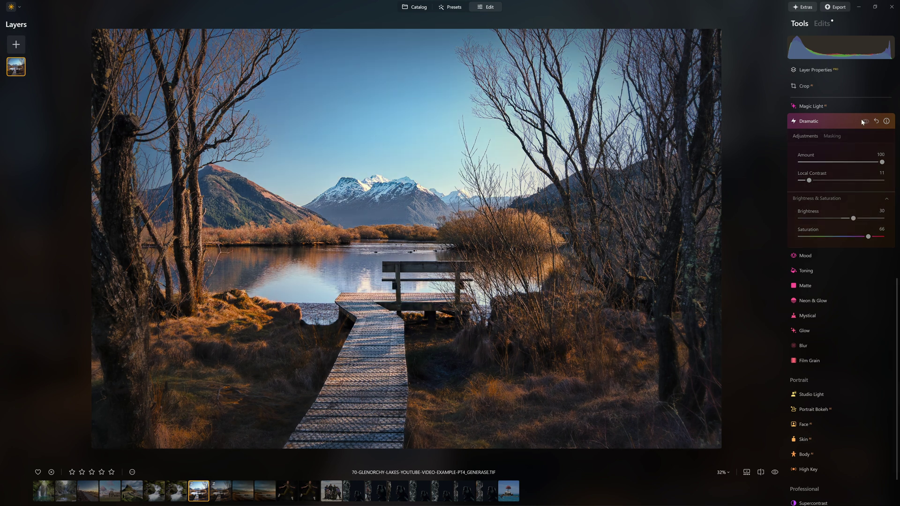
pyautogui.click(863, 122)
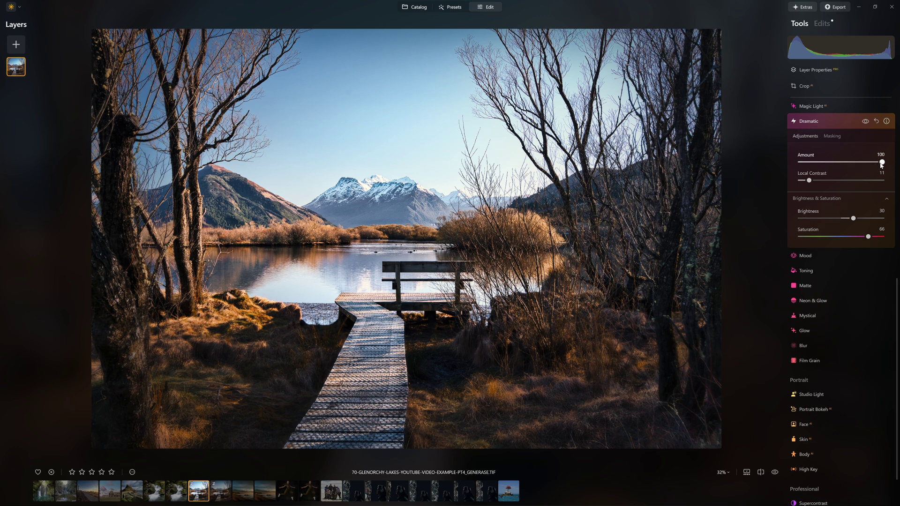
pyautogui.moveTo(881, 162); pyautogui.dragTo(817, 169)
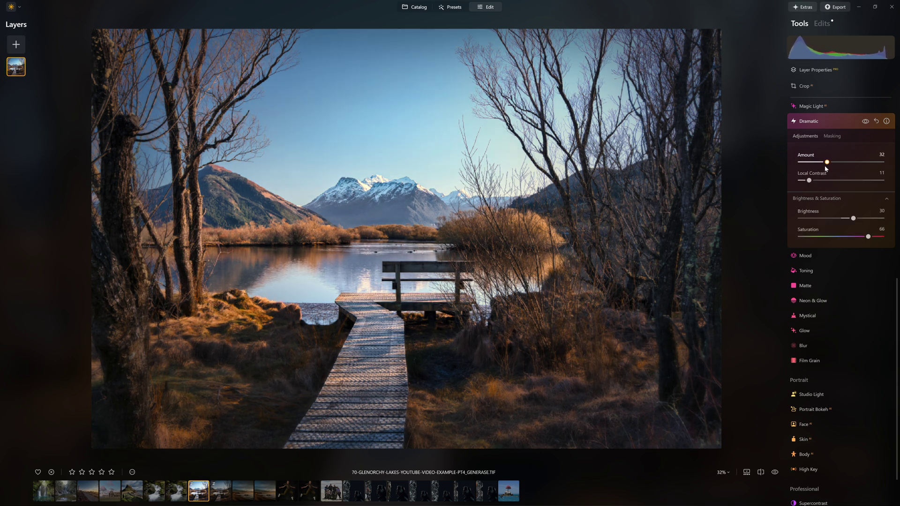
pyautogui.click(865, 122)
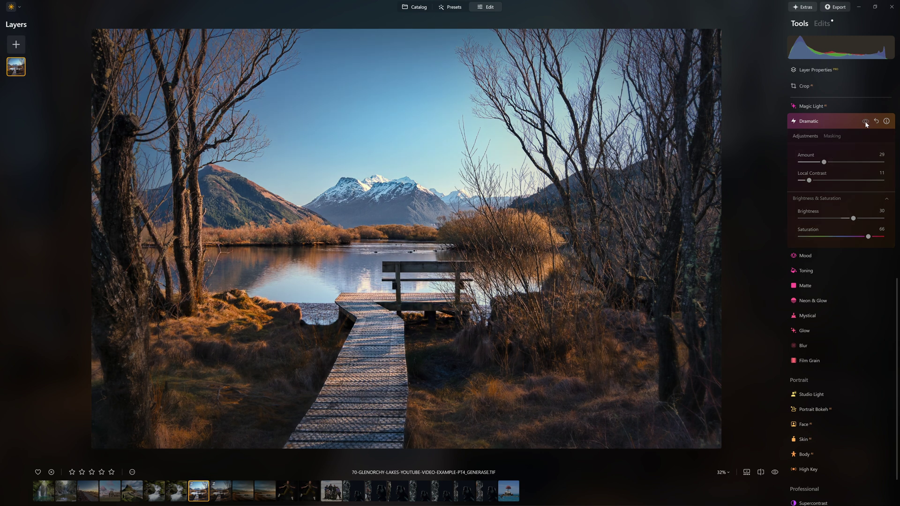
pyautogui.click(865, 122)
pyautogui.click(865, 122)
pyautogui.click(865, 122)
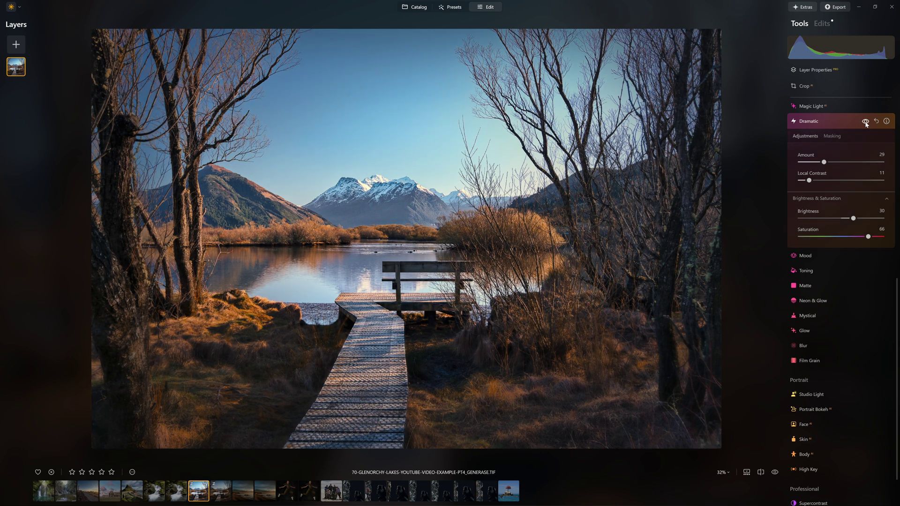
pyautogui.click(816, 128)
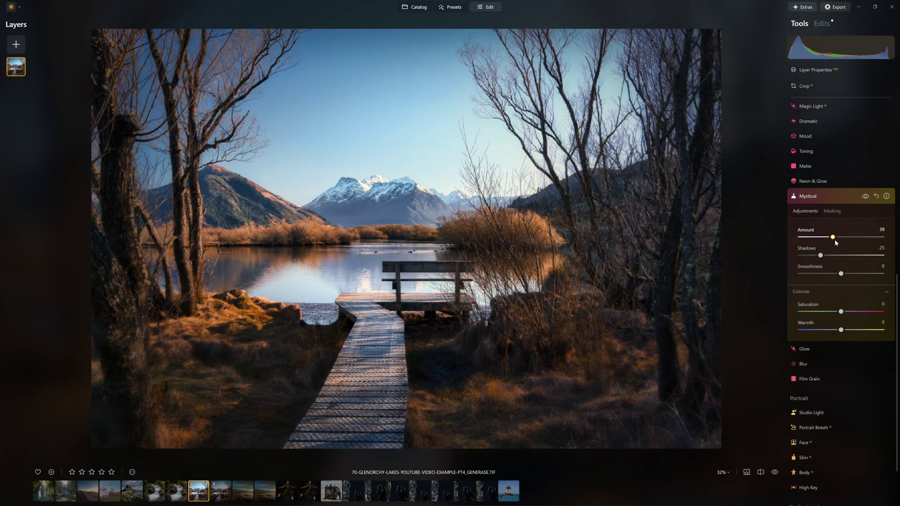
# Apply Mystical and set Smoothness 42, Shadows 47 and Warmth -11.
pyautogui.moveTo(832, 237); pyautogui.dragTo(884, 238)
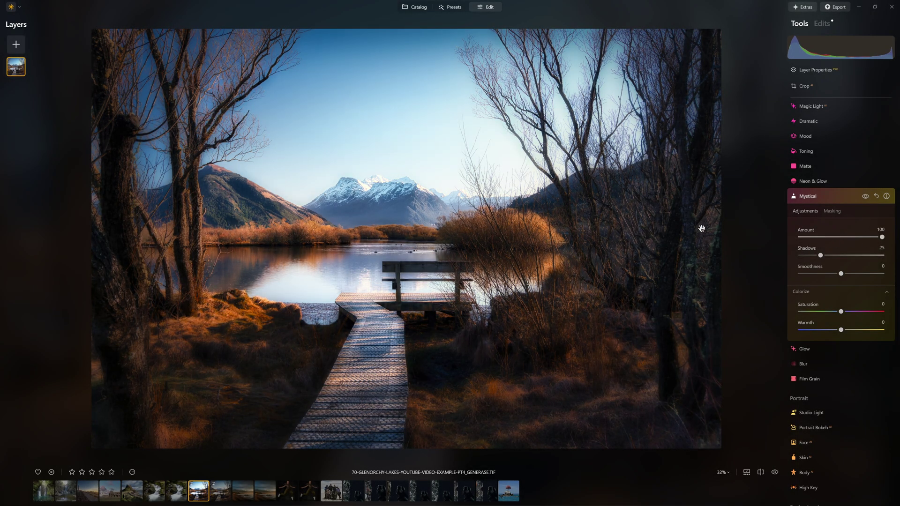
pyautogui.click(864, 197)
pyautogui.click(865, 197)
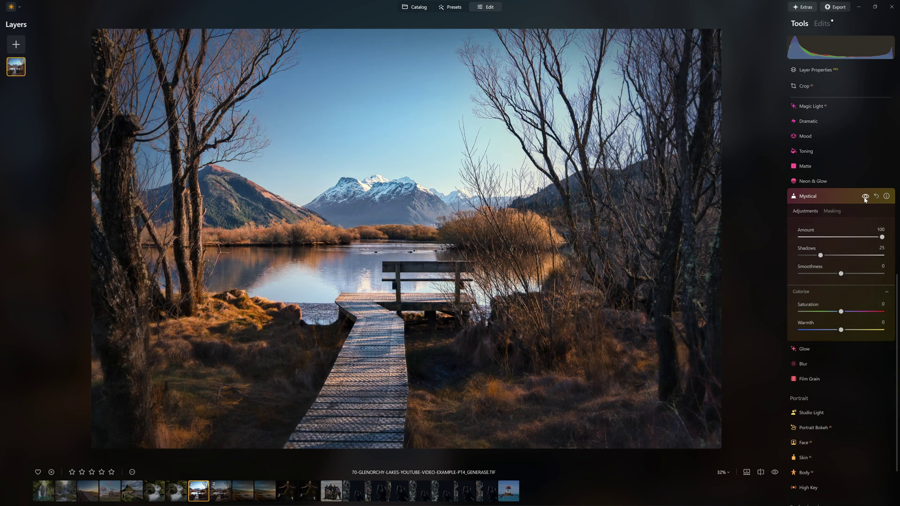
pyautogui.moveTo(882, 237); pyautogui.dragTo(820, 239)
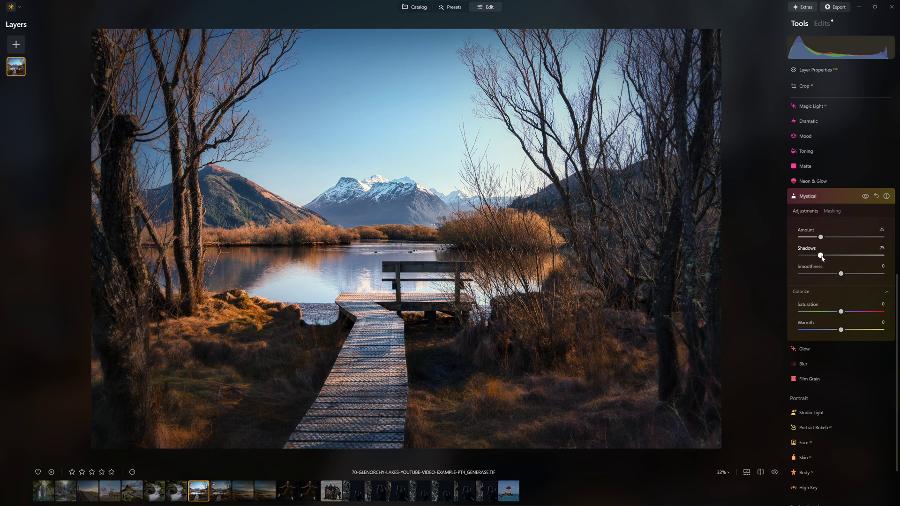
pyautogui.moveTo(840, 274); pyautogui.dragTo(792, 276)
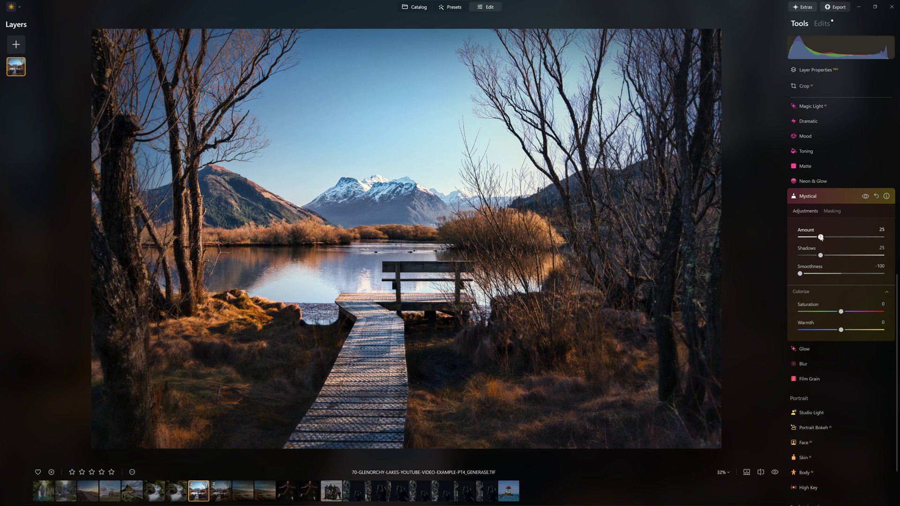
pyautogui.moveTo(820, 237); pyautogui.dragTo(894, 242)
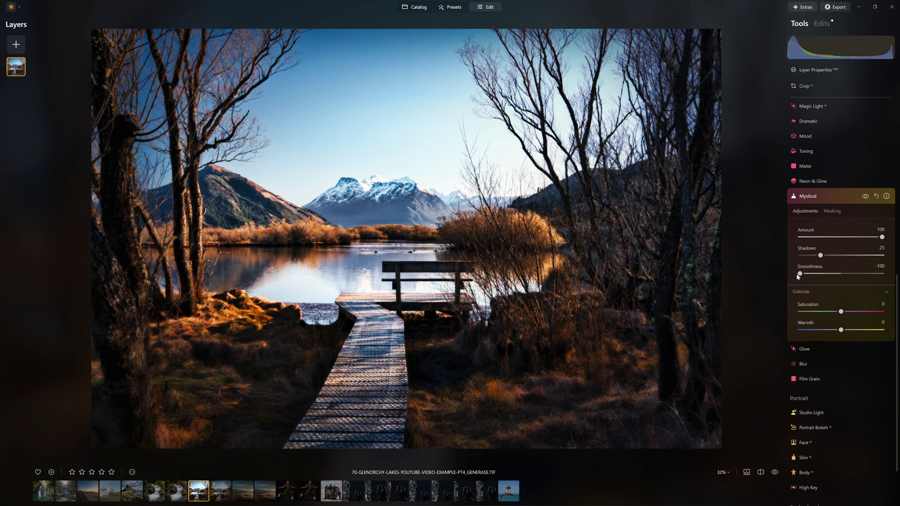
pyautogui.moveTo(799, 276); pyautogui.dragTo(850, 278)
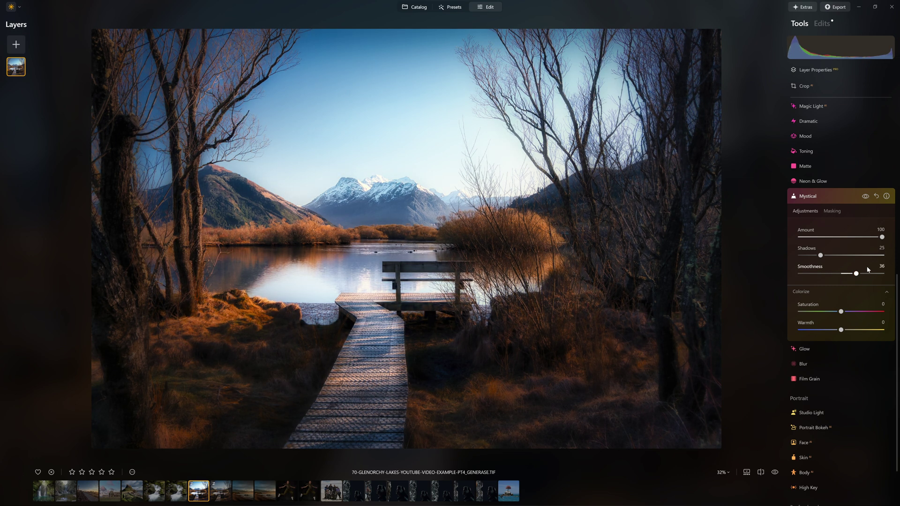
pyautogui.moveTo(820, 255)
pyautogui.mouseDown()
pyautogui.moveTo(803, 257)
pyautogui.moveTo(846, 262)
pyautogui.moveTo(813, 266)
pyautogui.moveTo(835, 264)
pyautogui.mouseUp()
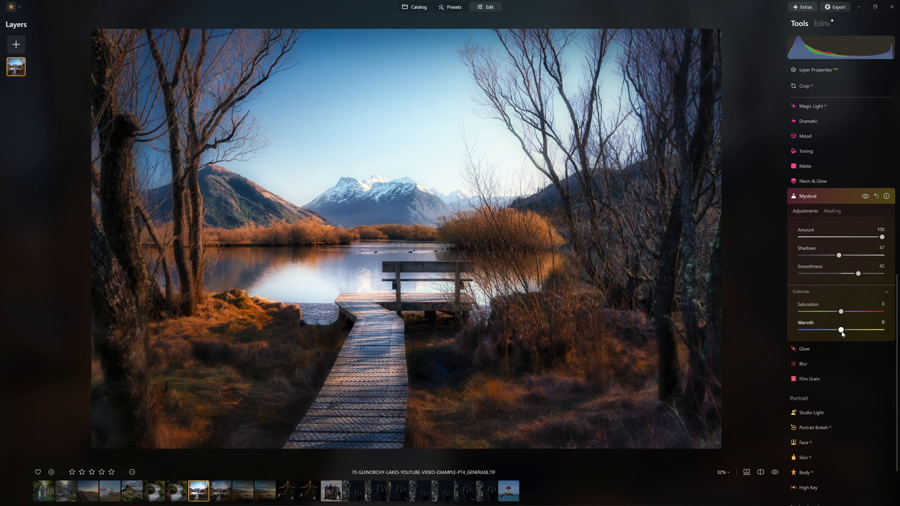
pyautogui.moveTo(841, 330)
pyautogui.mouseDown()
pyautogui.moveTo(880, 333)
pyautogui.moveTo(843, 335)
pyautogui.mouseUp()
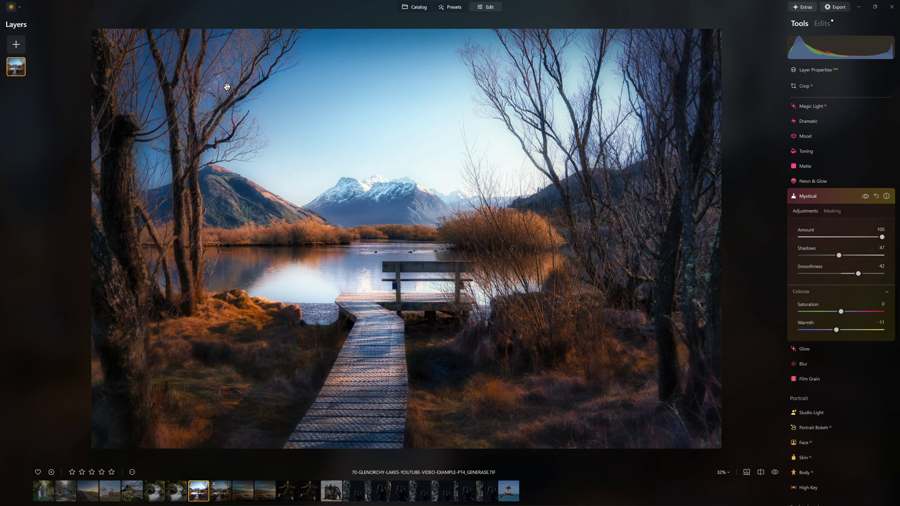
# Compare Mystical on and off, then settle its Amount at about 45.
pyautogui.click(869, 199)
pyautogui.click(869, 199)
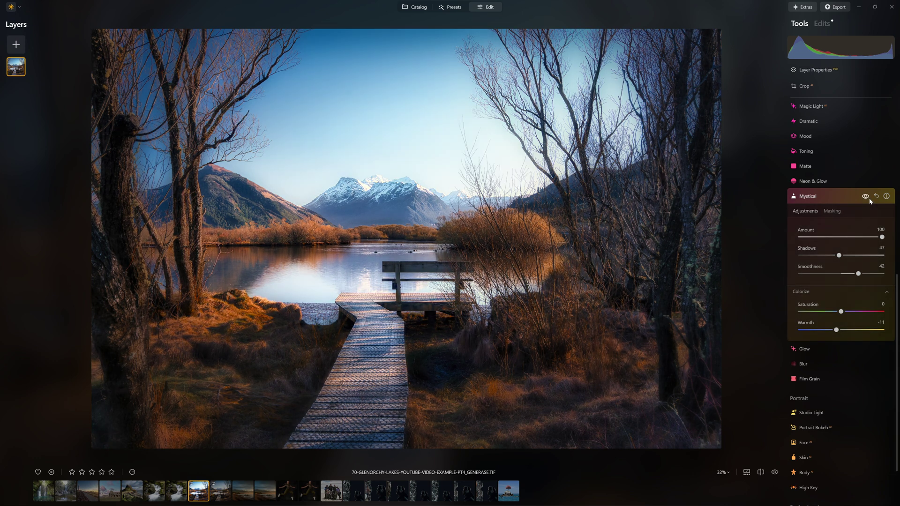
pyautogui.click(869, 199)
pyautogui.click(869, 199)
pyautogui.moveTo(881, 237); pyautogui.dragTo(845, 239)
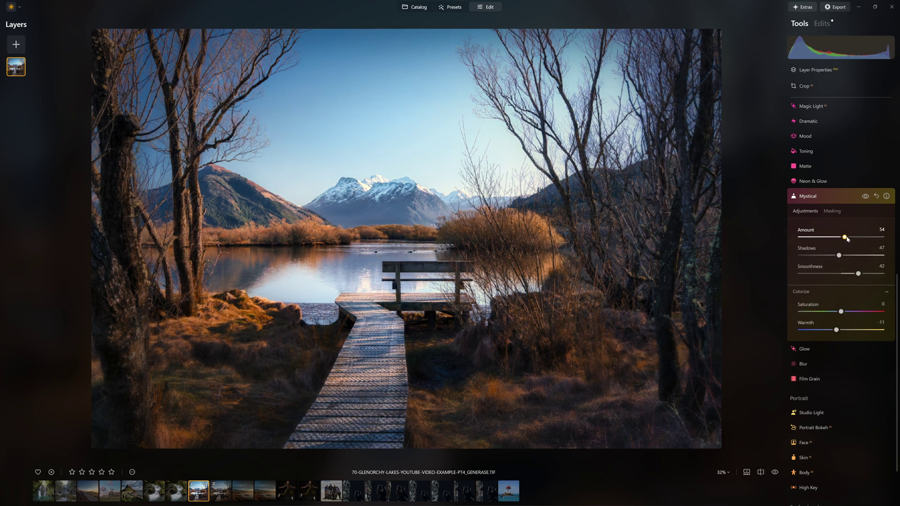
pyautogui.moveTo(834, 239); pyautogui.dragTo(837, 238)
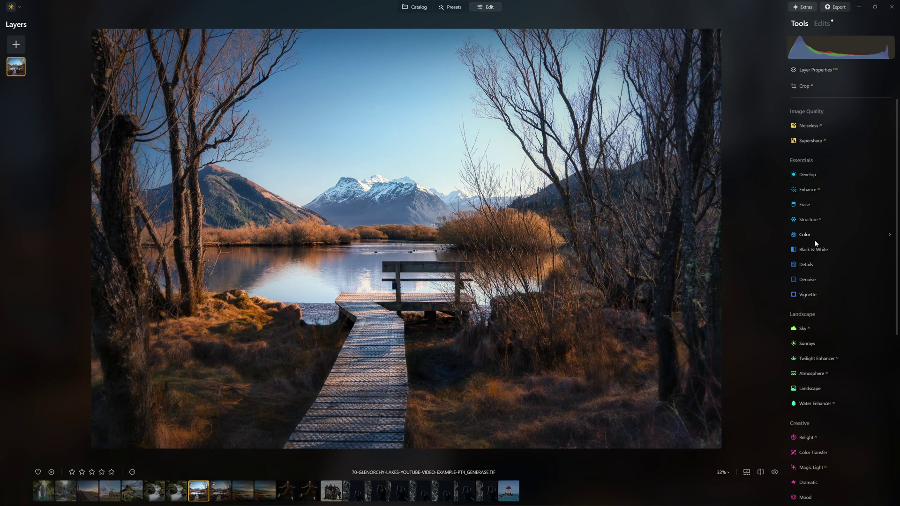
# In Develop, raise the tone curve's black point and add a point darkening lower tones.
pyautogui.click(808, 174)
pyautogui.scroll(-1, 813, 330)
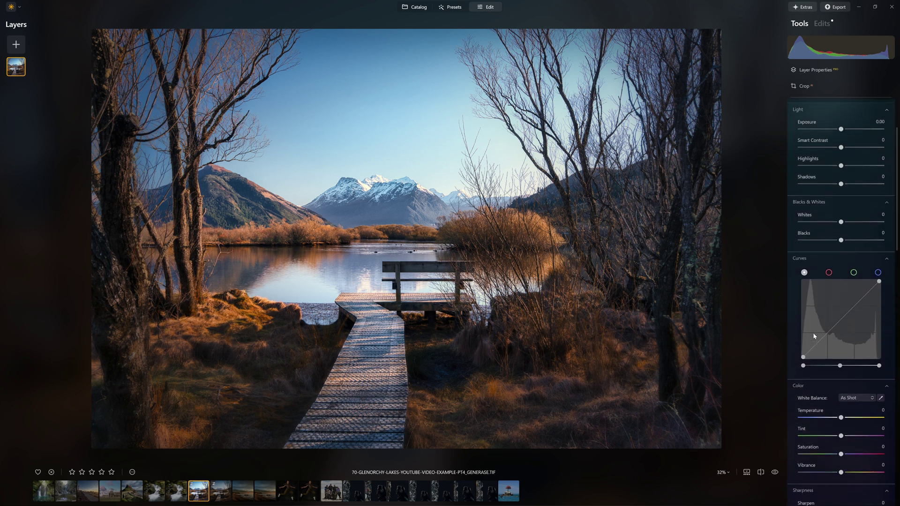
pyautogui.moveTo(804, 358)
pyautogui.mouseDown()
pyautogui.moveTo(788, 319)
pyautogui.moveTo(788, 361)
pyautogui.mouseUp()
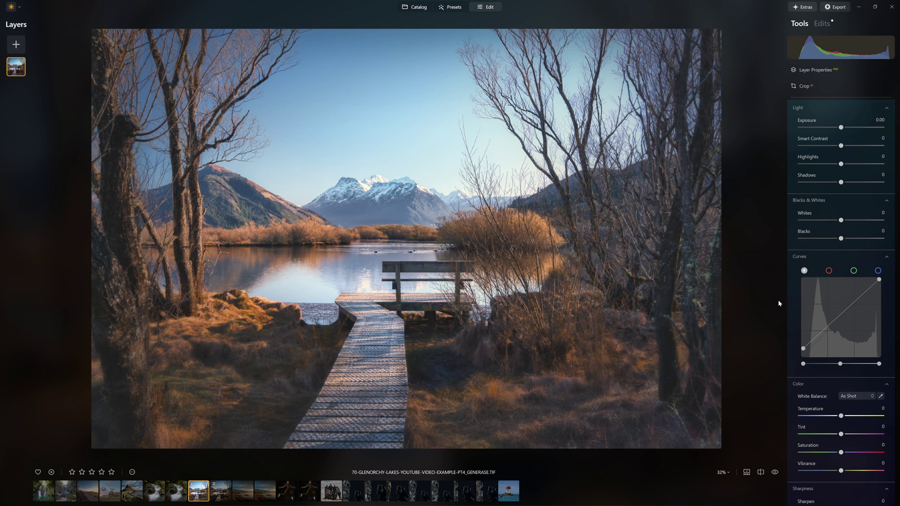
pyautogui.moveTo(812, 339); pyautogui.dragTo(836, 321)
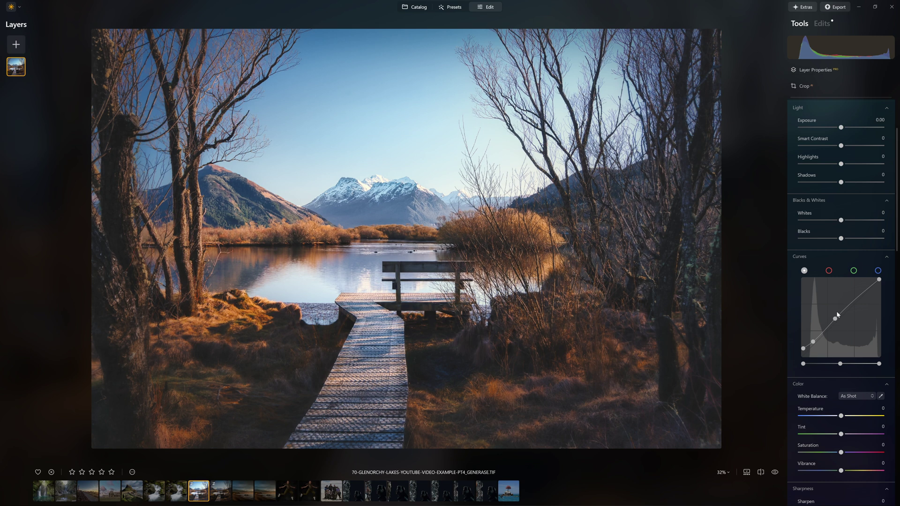
pyautogui.scroll(3, 860, 123)
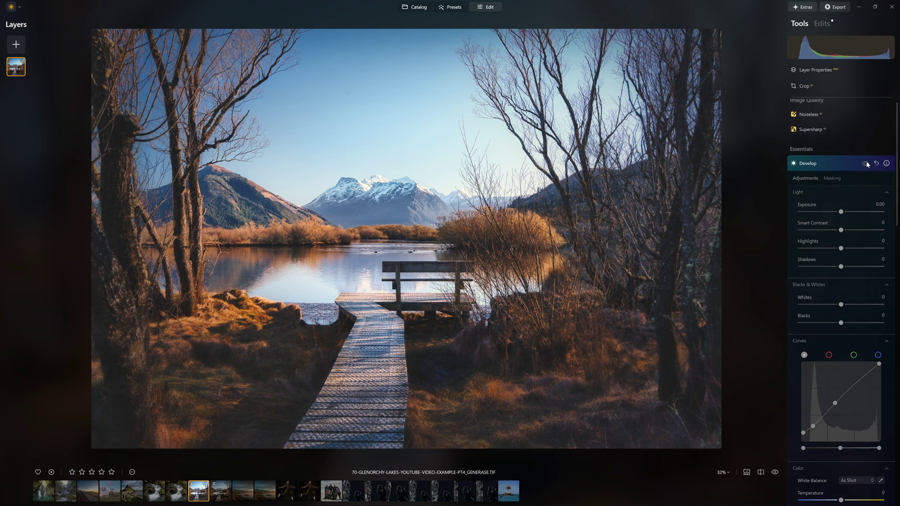
# Compare Develop on and off, then flatten the tone curve back to a straight diagonal.
pyautogui.click(865, 163)
pyautogui.click(866, 164)
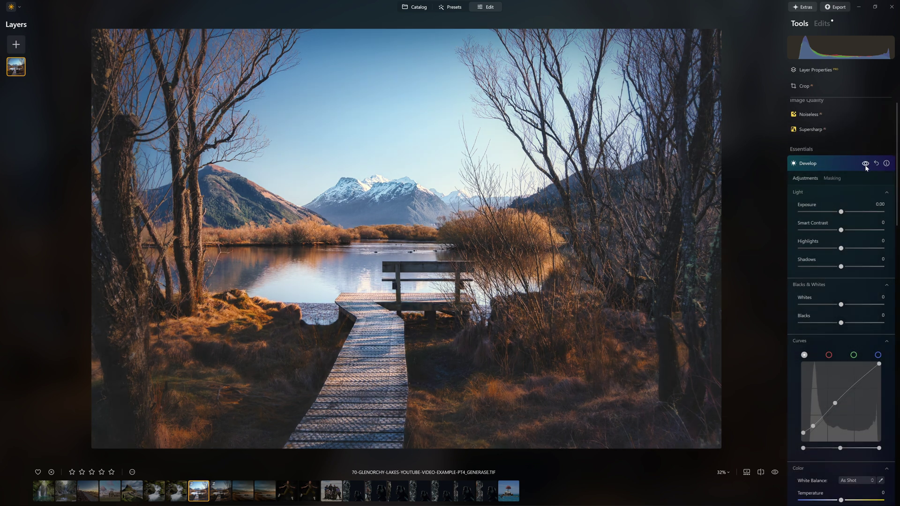
pyautogui.click(865, 163)
pyautogui.click(865, 164)
pyautogui.click(866, 164)
pyautogui.click(865, 164)
pyautogui.moveTo(835, 404); pyautogui.dragTo(803, 434)
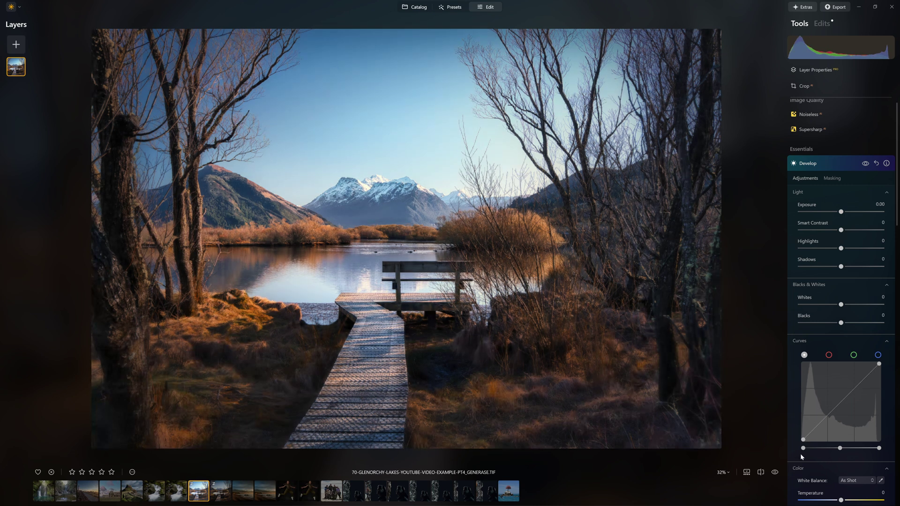
# Apply the Matte effect at full Amount and compare it on and off.
pyautogui.scroll(-5, 825, 371)
pyautogui.scroll(-6, 839, 375)
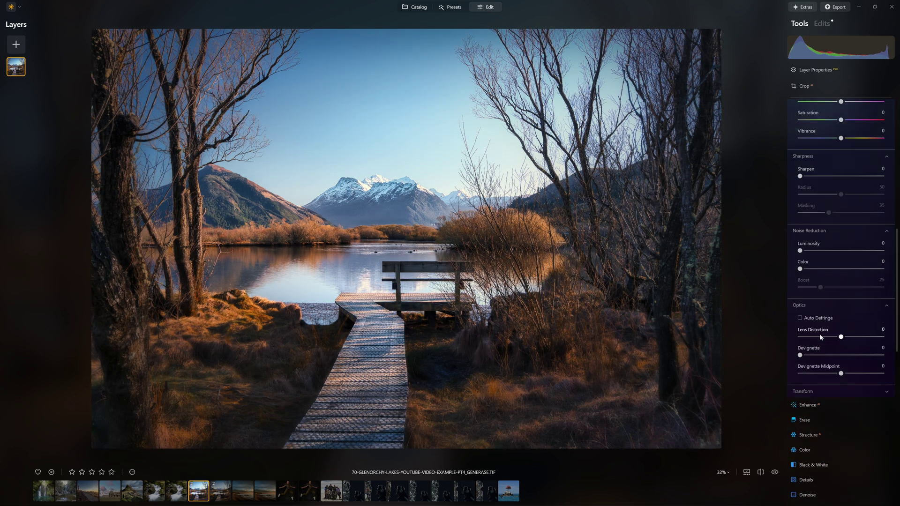
pyautogui.scroll(-6, 839, 328)
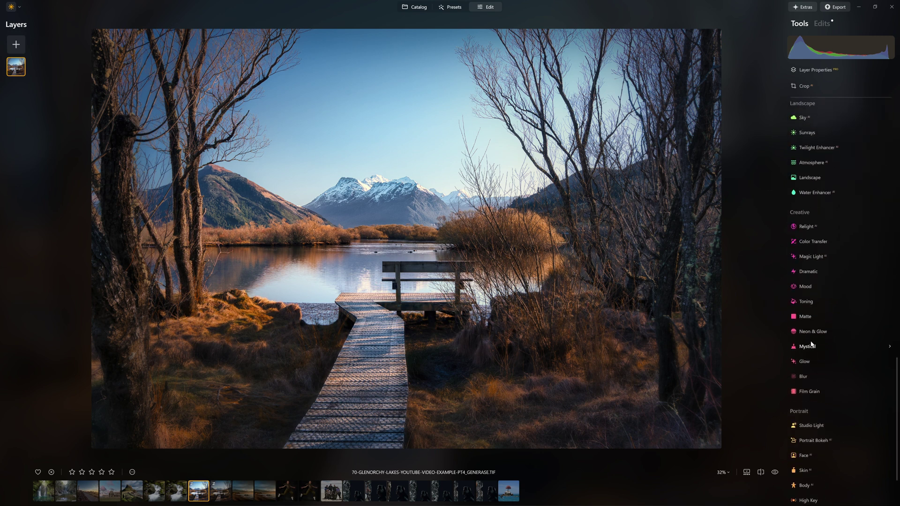
pyautogui.click(813, 314)
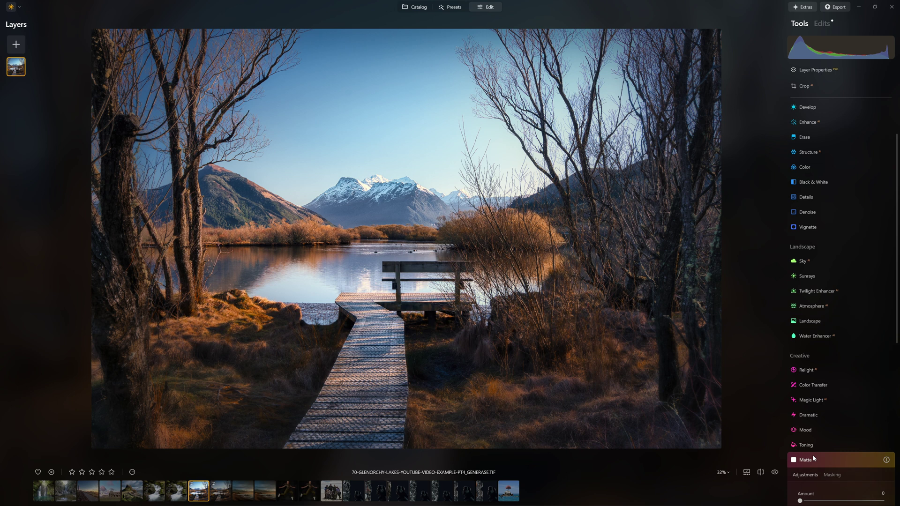
pyautogui.moveTo(799, 286); pyautogui.dragTo(881, 287)
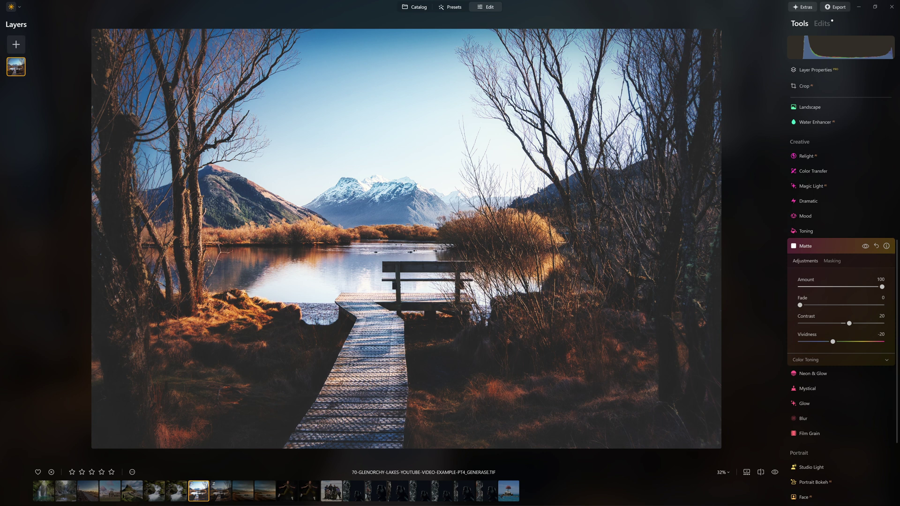
pyautogui.click(865, 246)
pyautogui.click(865, 246)
# Raise the Matte Fade and adjust its Color Toning range and hue.
pyautogui.moveTo(800, 306); pyautogui.dragTo(834, 326)
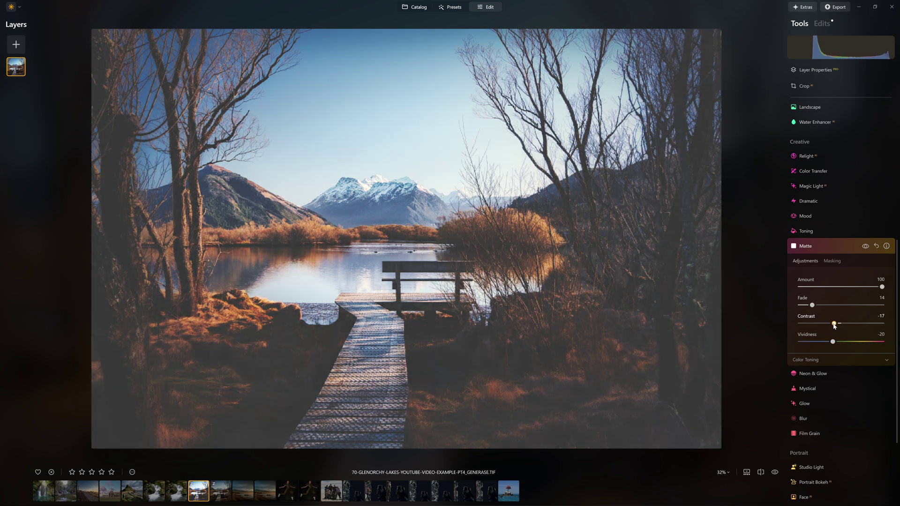
pyautogui.click(828, 359)
pyautogui.moveTo(815, 378)
pyautogui.mouseDown()
pyautogui.moveTo(836, 382)
pyautogui.moveTo(827, 384)
pyautogui.mouseUp()
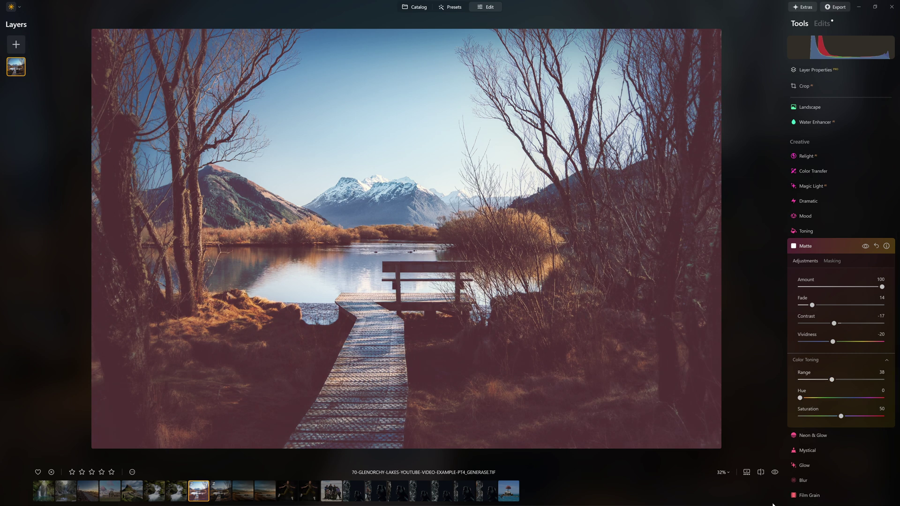
pyautogui.moveTo(800, 399); pyautogui.dragTo(831, 416)
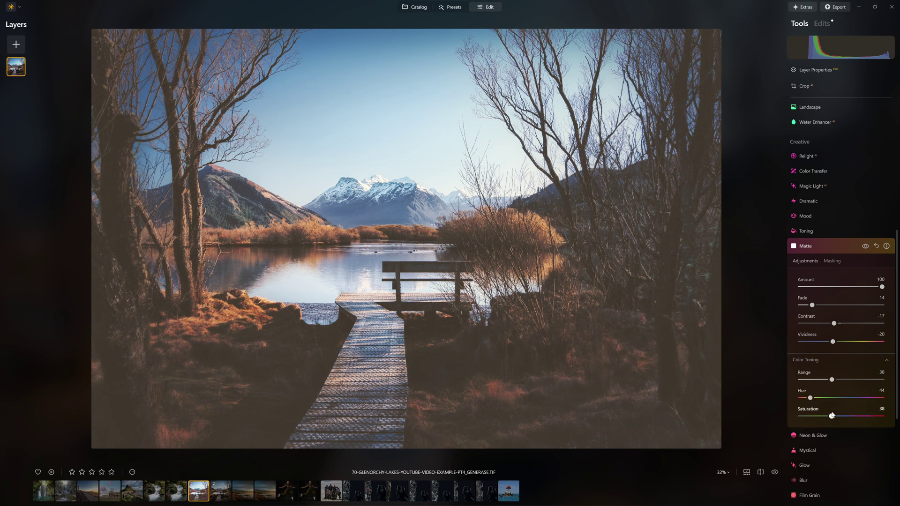
# Compare Matte on and off, then set its Amount back to 0.
pyautogui.click(864, 246)
pyautogui.click(864, 246)
pyautogui.click(865, 246)
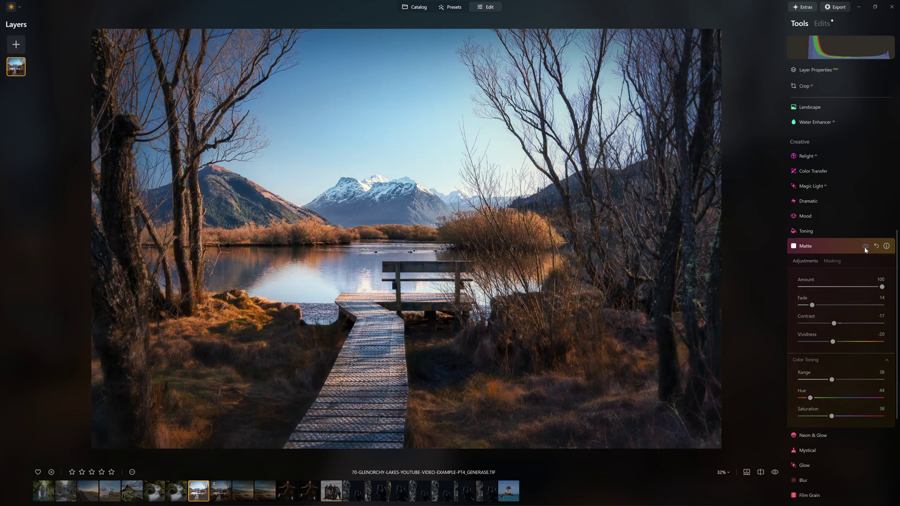
pyautogui.click(865, 246)
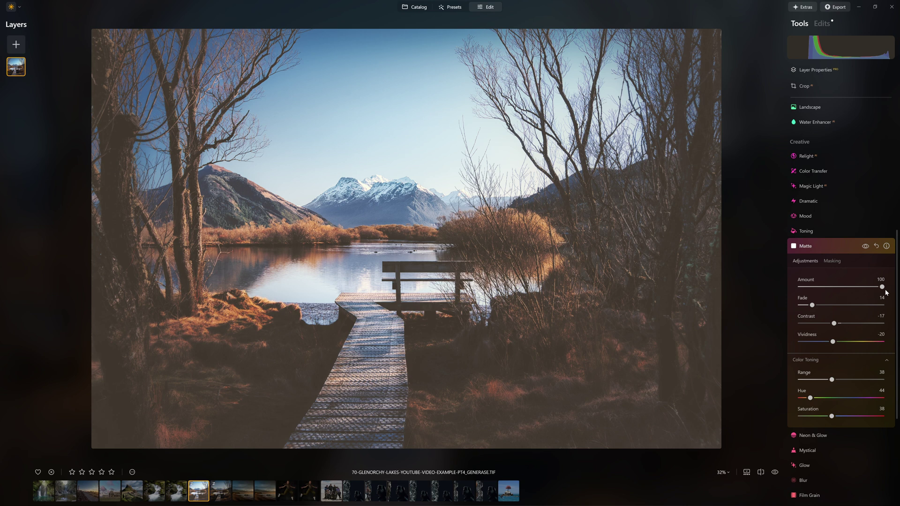
pyautogui.moveTo(883, 289); pyautogui.dragTo(822, 291)
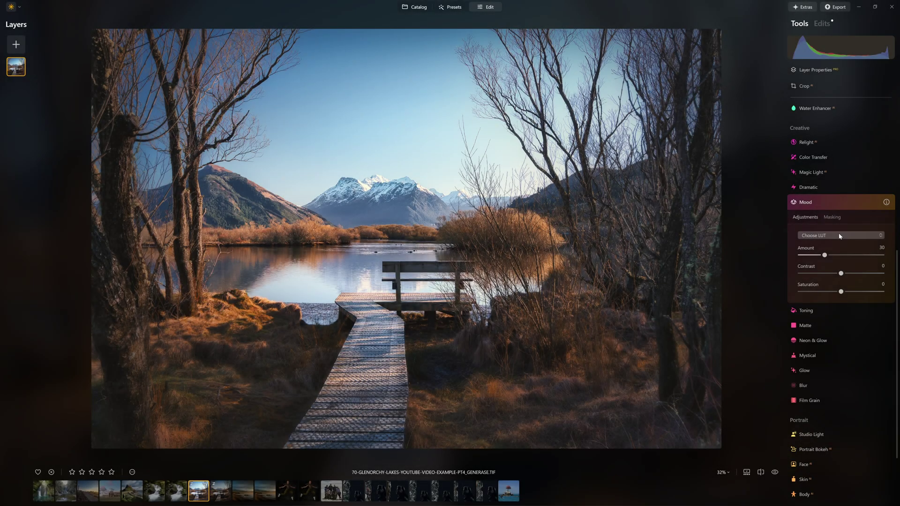
# Collapse Mood and open the Highlights tab of the Toning tool.
pyautogui.click(817, 202)
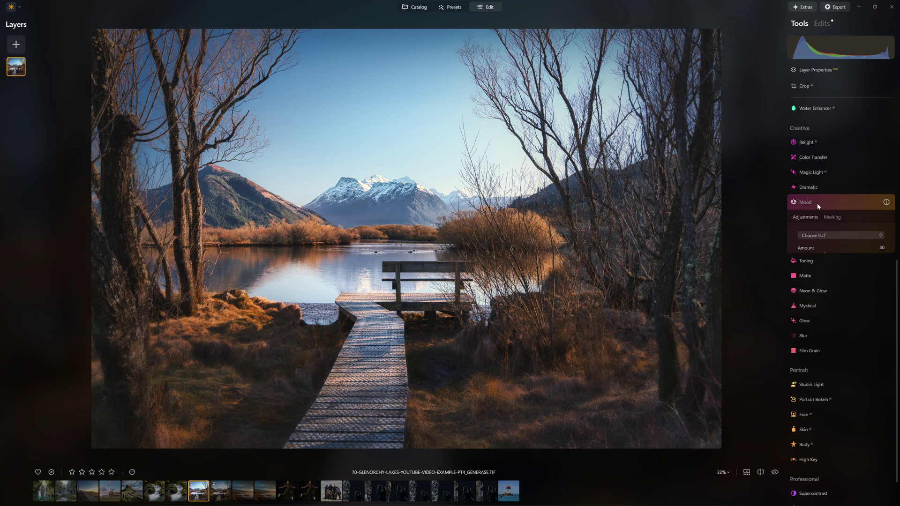
pyautogui.click(806, 218)
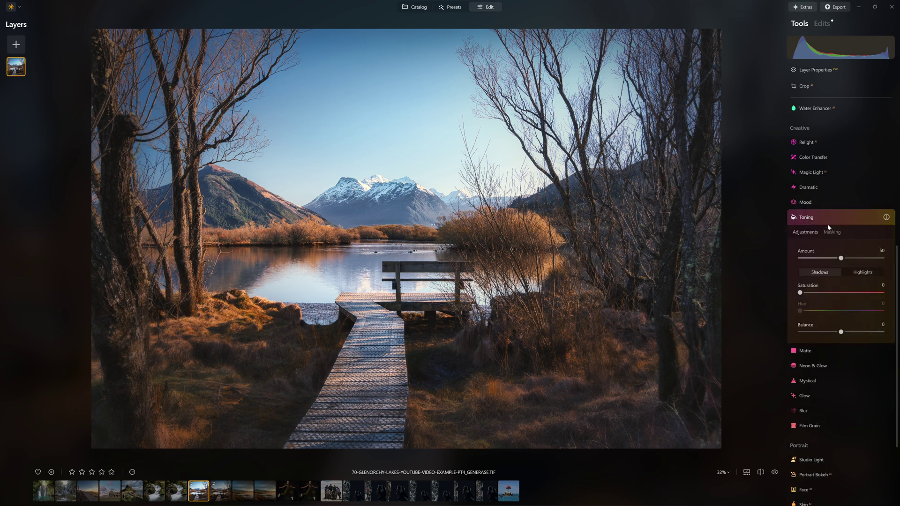
pyautogui.scroll(-1, 817, 249)
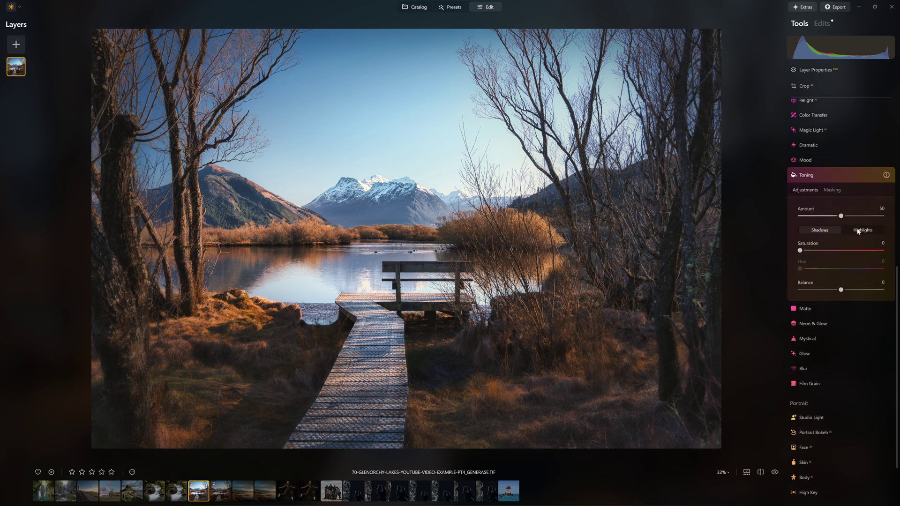
pyautogui.click(858, 229)
pyautogui.scroll(-1, 857, 230)
pyautogui.scroll(-1, 857, 231)
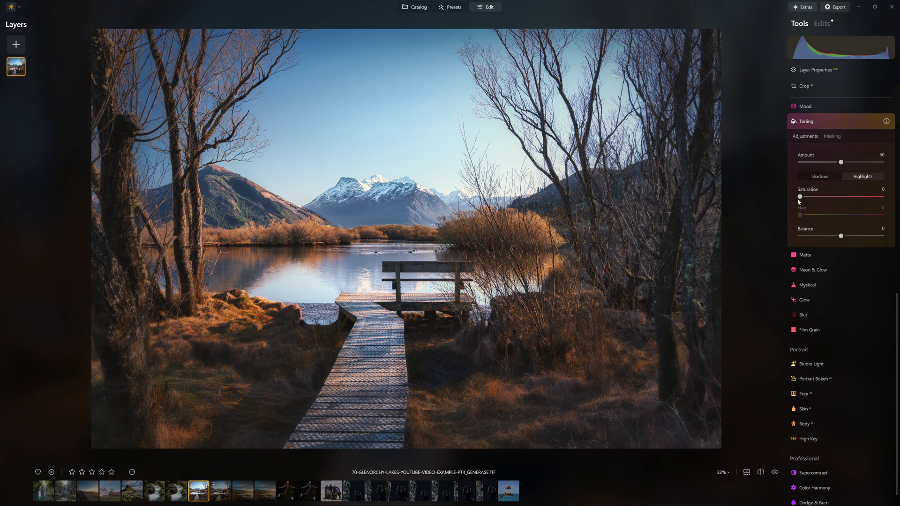
# Set highlight toning to Saturation 100 and Hue 32 for a warm orange tint.
pyautogui.moveTo(801, 198); pyautogui.dragTo(831, 200)
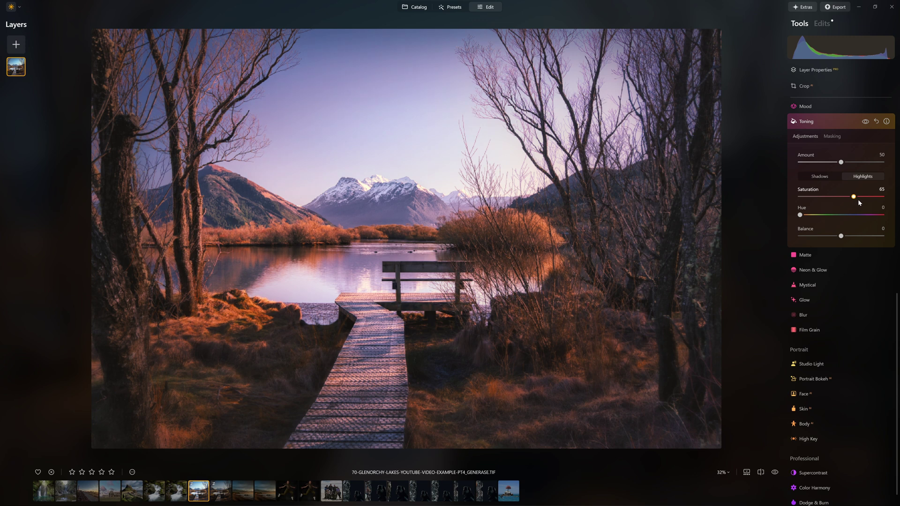
pyautogui.moveTo(859, 203); pyautogui.dragTo(884, 199)
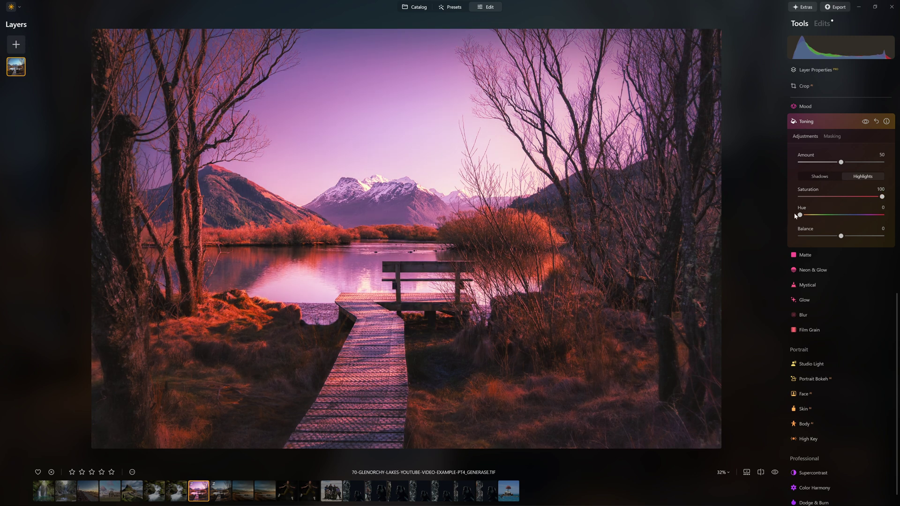
pyautogui.moveTo(801, 217); pyautogui.dragTo(848, 234)
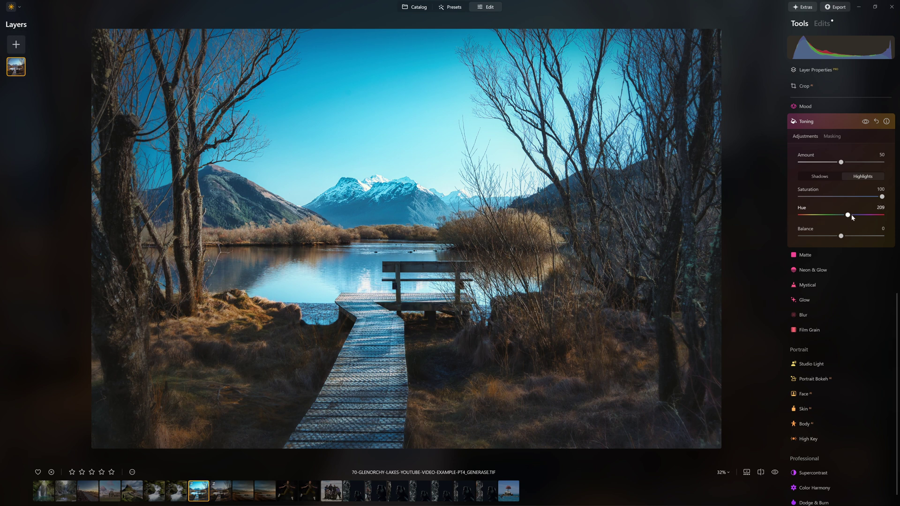
pyautogui.moveTo(851, 216); pyautogui.dragTo(809, 214)
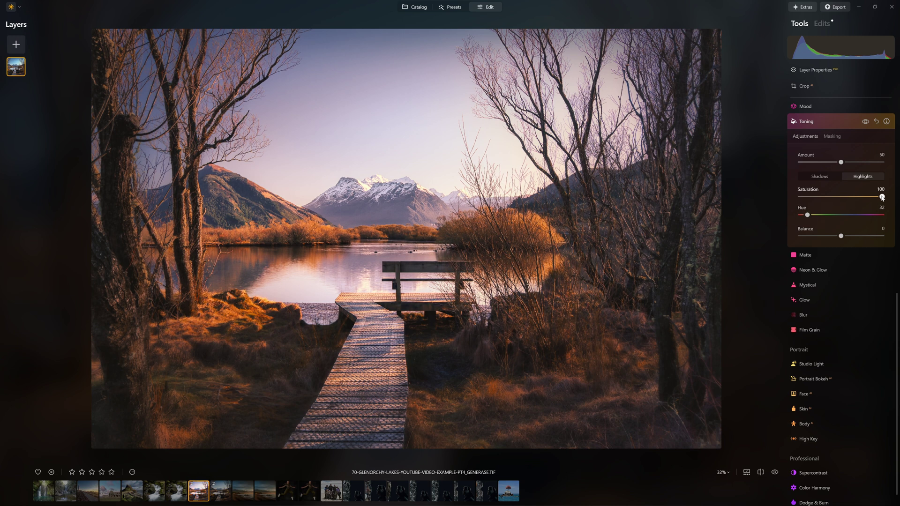
pyautogui.click(819, 176)
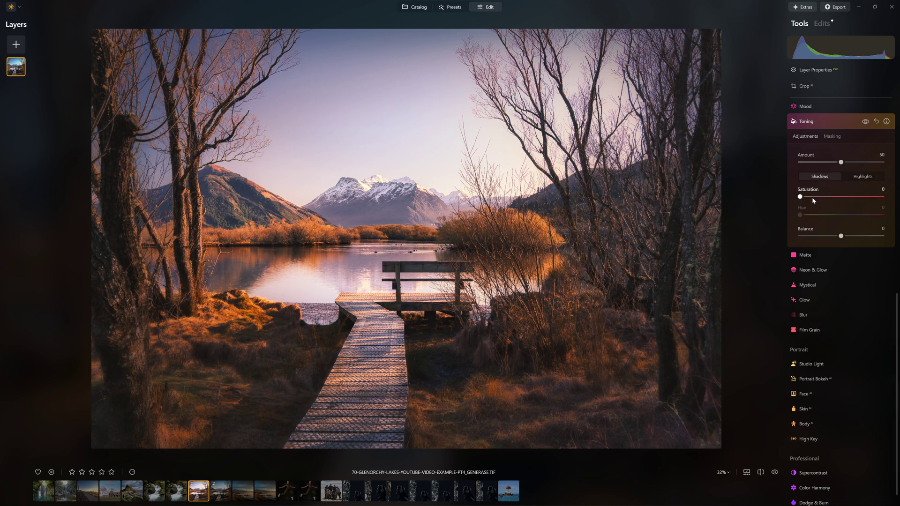
# Tint the shadows blue with Saturation 100, Hue 219 and Balance 32.
pyautogui.moveTo(799, 198); pyautogui.dragTo(875, 197)
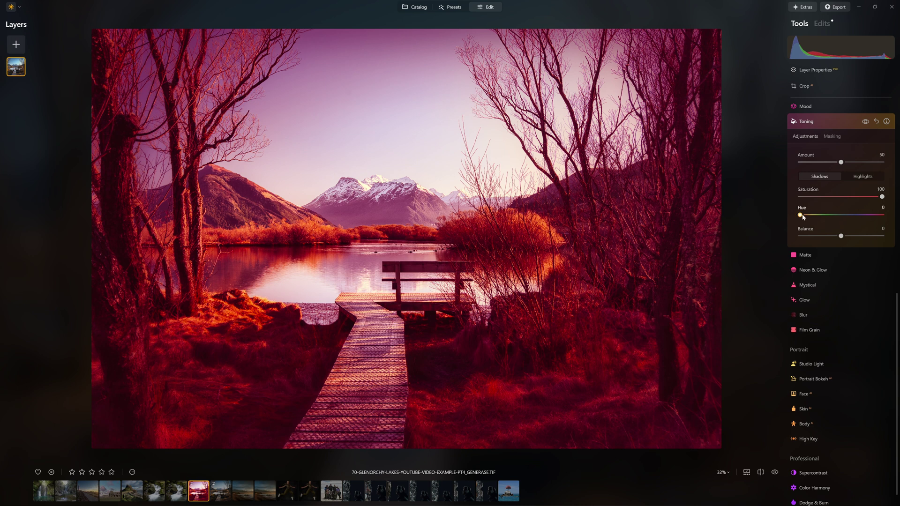
pyautogui.moveTo(802, 217); pyautogui.dragTo(869, 243)
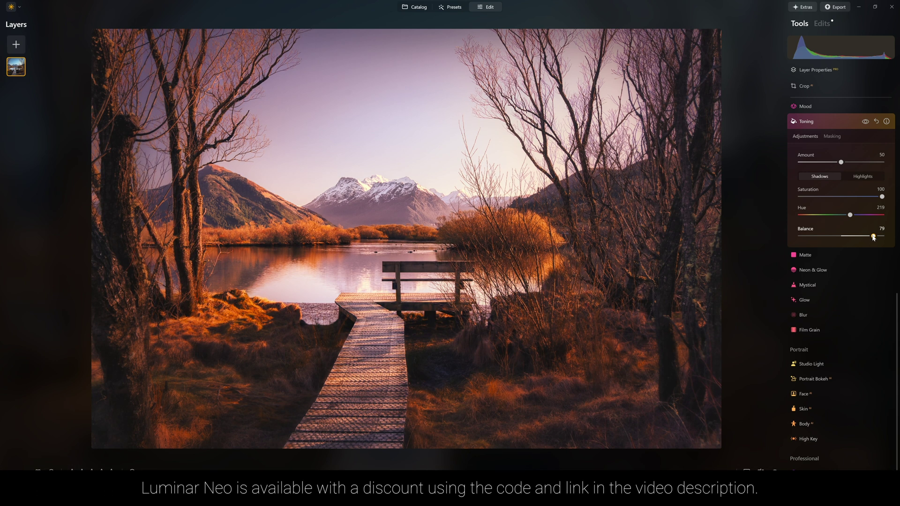
pyautogui.moveTo(873, 236); pyautogui.dragTo(855, 239)
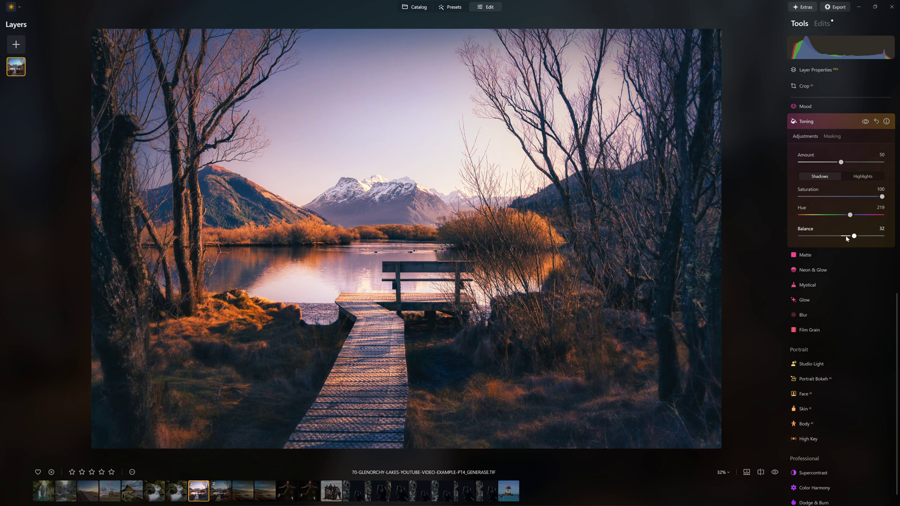
# Compare the photo with and without toning, dropping Toning Amount to zero and raising it again.
pyautogui.click(866, 122)
pyautogui.click(866, 122)
pyautogui.click(866, 122)
pyautogui.click(866, 123)
pyautogui.moveTo(841, 162); pyautogui.dragTo(822, 163)
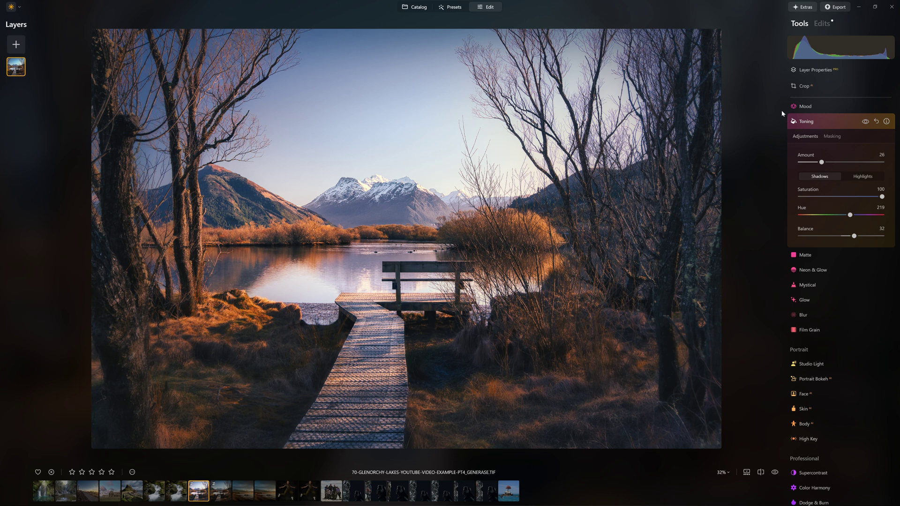
pyautogui.moveTo(820, 161); pyautogui.dragTo(840, 167)
# Check the toning on and off once more, then reset all Toning settings to default.
pyautogui.click(864, 122)
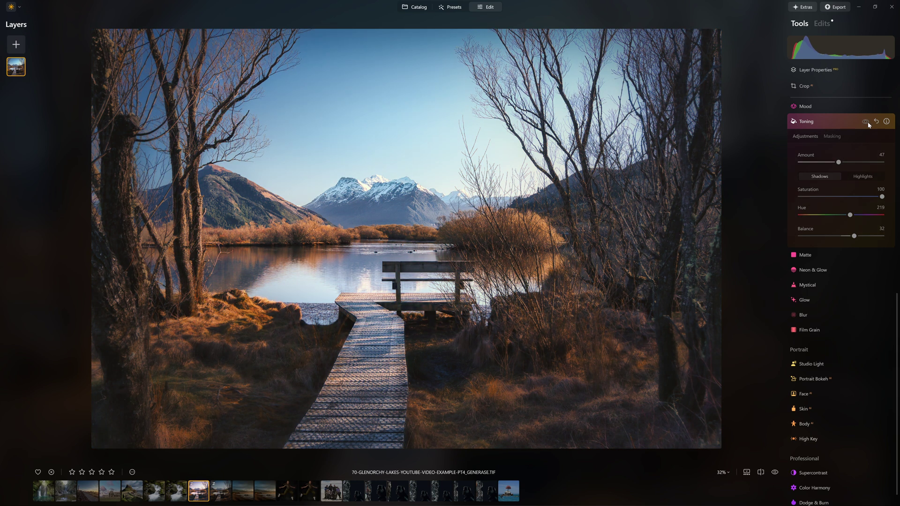
pyautogui.click(866, 122)
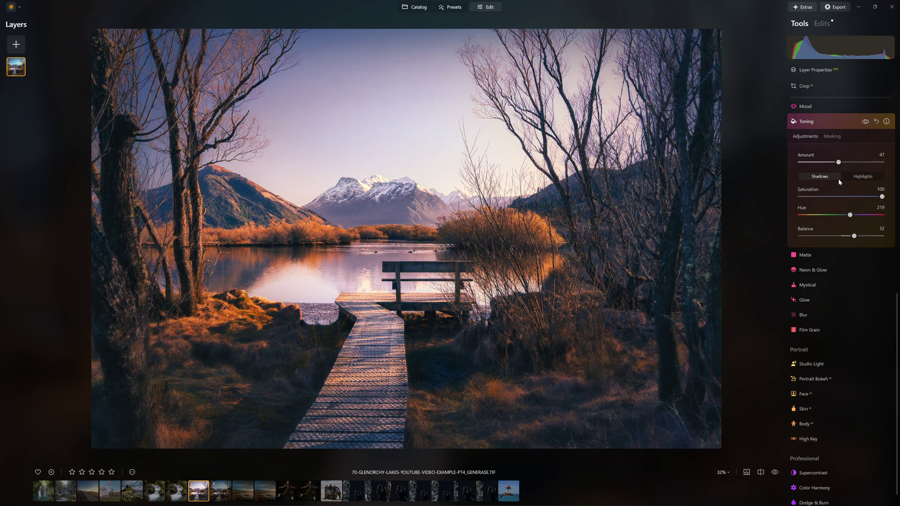
pyautogui.click(877, 122)
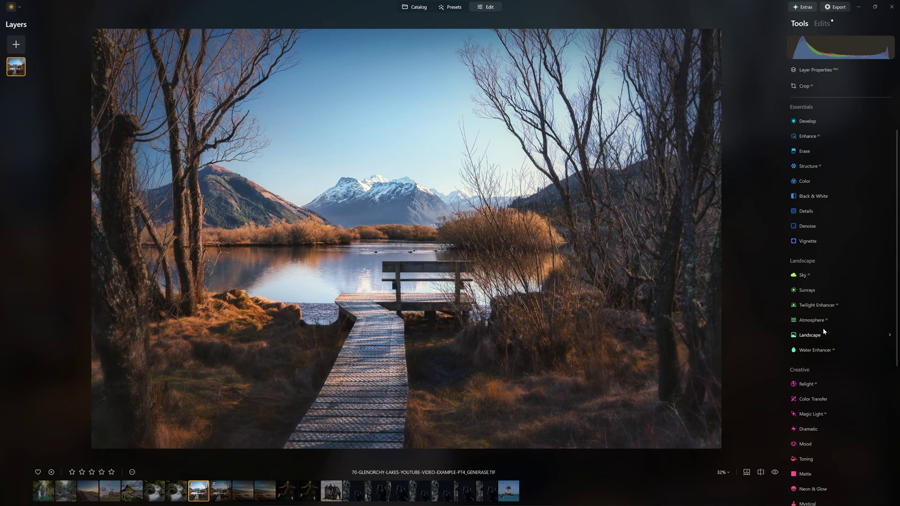
# In Develop Curves, adjust the upper tone-curve point and add a lower point to brighten the photo.
pyautogui.scroll(3, 820, 187)
pyautogui.click(837, 178)
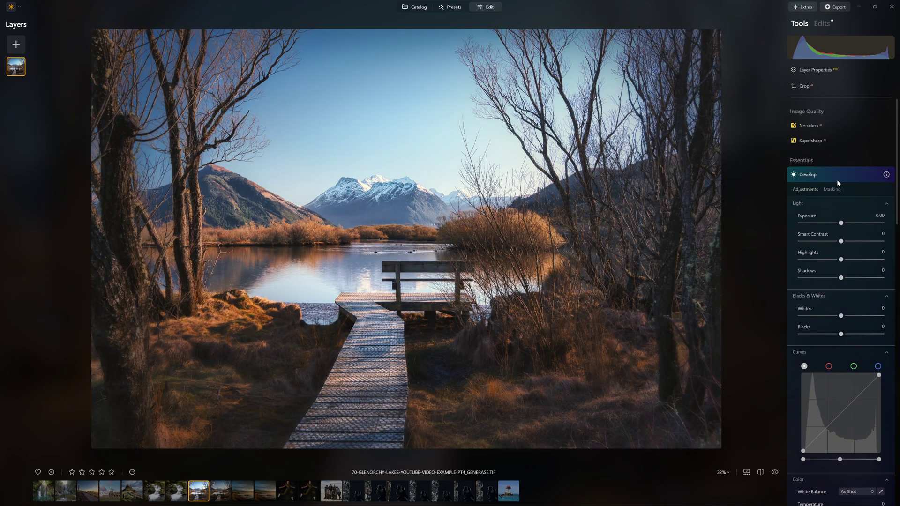
pyautogui.scroll(-2, 843, 234)
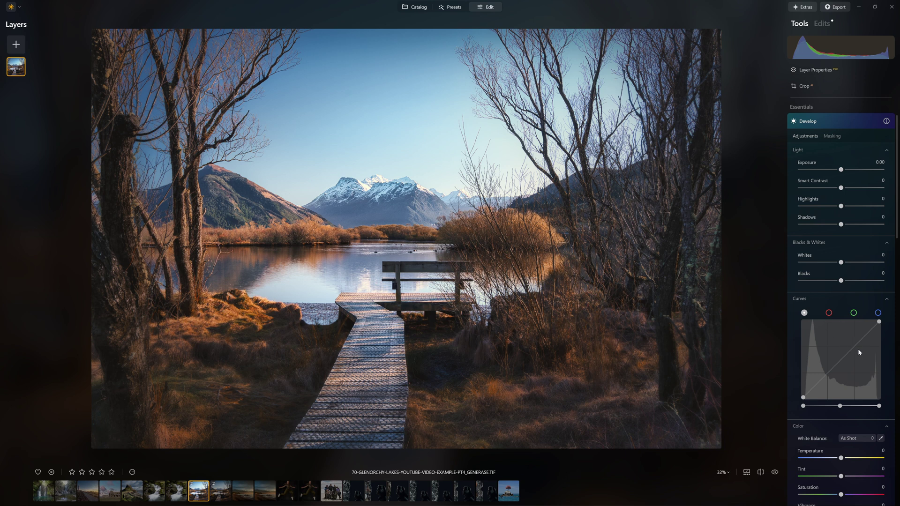
pyautogui.moveTo(858, 346)
pyautogui.mouseDown()
pyautogui.moveTo(847, 346)
pyautogui.moveTo(860, 347)
pyautogui.mouseUp()
pyautogui.moveTo(830, 381)
pyautogui.mouseDown()
pyautogui.moveTo(831, 371)
pyautogui.moveTo(823, 379)
pyautogui.mouseUp()
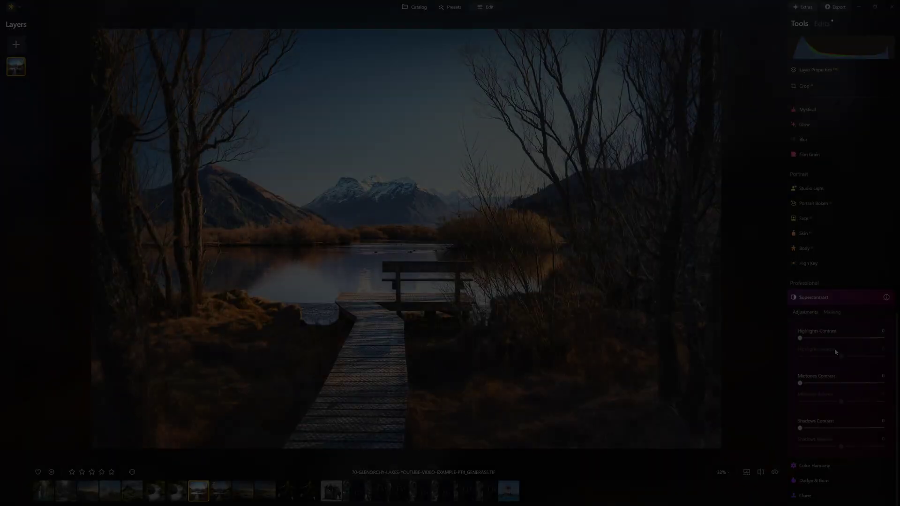
# Raise Supercontrast Highlights Contrast and shift its Balance, comparing with the effect hidden.
pyautogui.moveTo(800, 338); pyautogui.dragTo(807, 339)
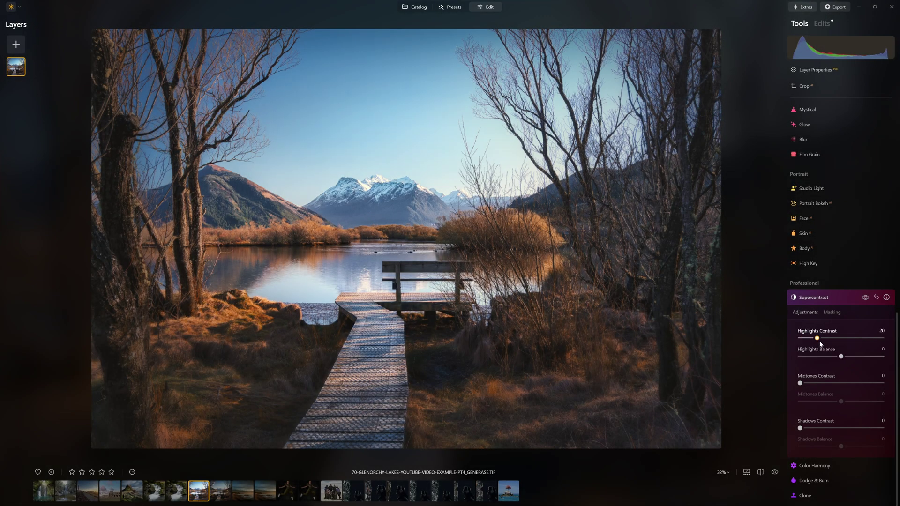
pyautogui.moveTo(877, 353); pyautogui.dragTo(845, 359)
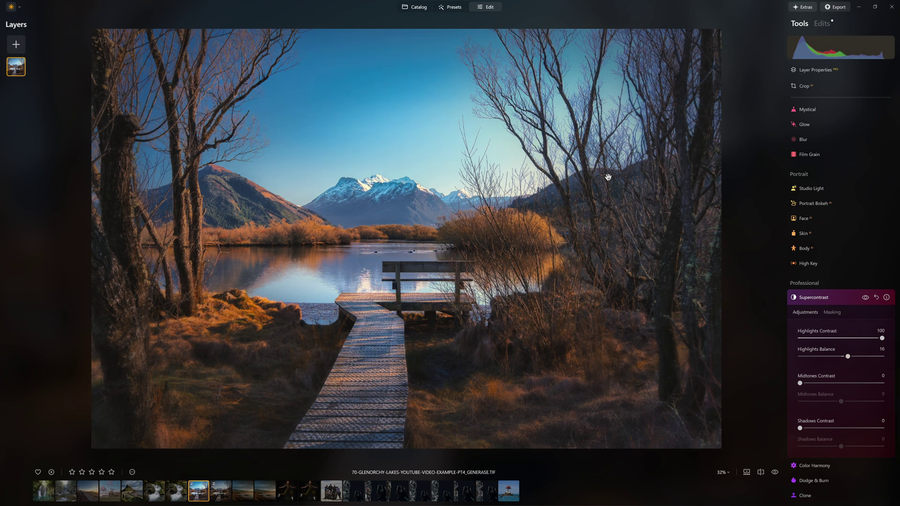
pyautogui.click(865, 298)
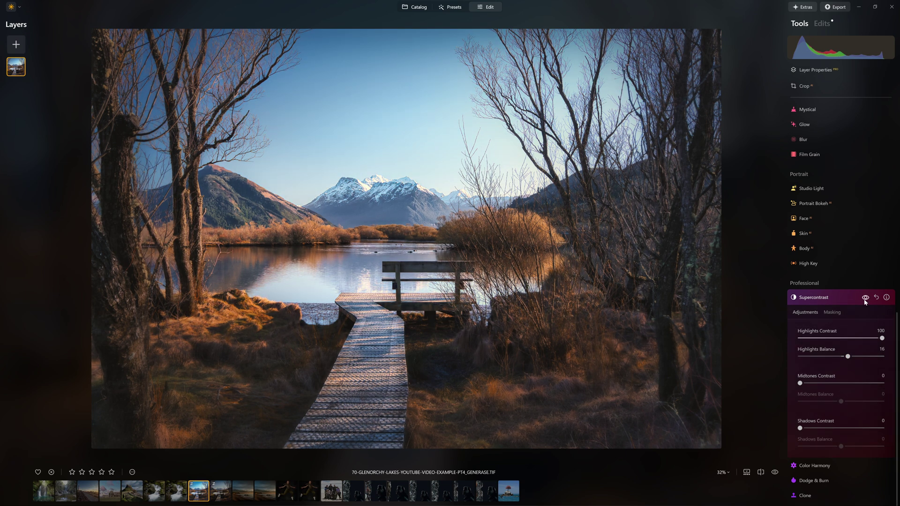
pyautogui.click(865, 298)
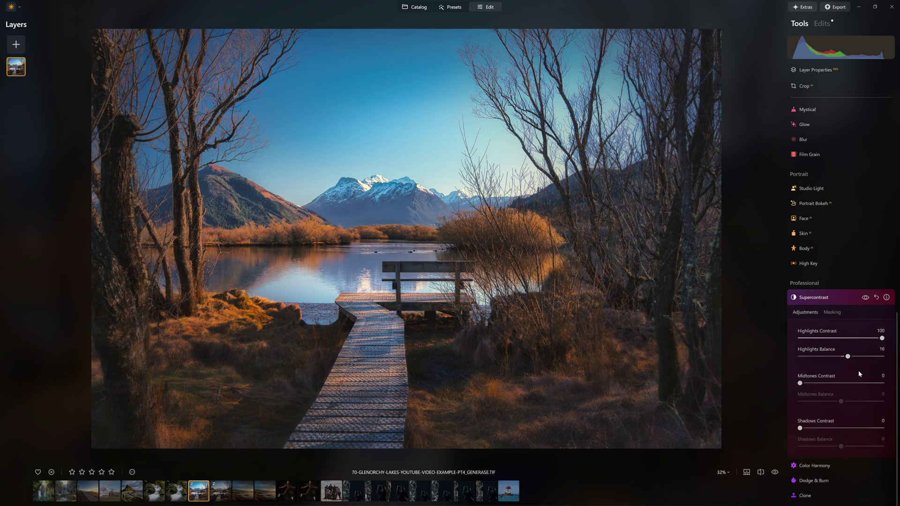
# Set Midtones Contrast to 14 with Balance 0, and soften Highlights Contrast to 61 with Balance 16.
pyautogui.moveTo(801, 382); pyautogui.dragTo(808, 406)
pyautogui.doubleClick(807, 402)
pyautogui.moveTo(881, 383); pyautogui.dragTo(815, 384)
pyautogui.moveTo(882, 338); pyautogui.dragTo(843, 344)
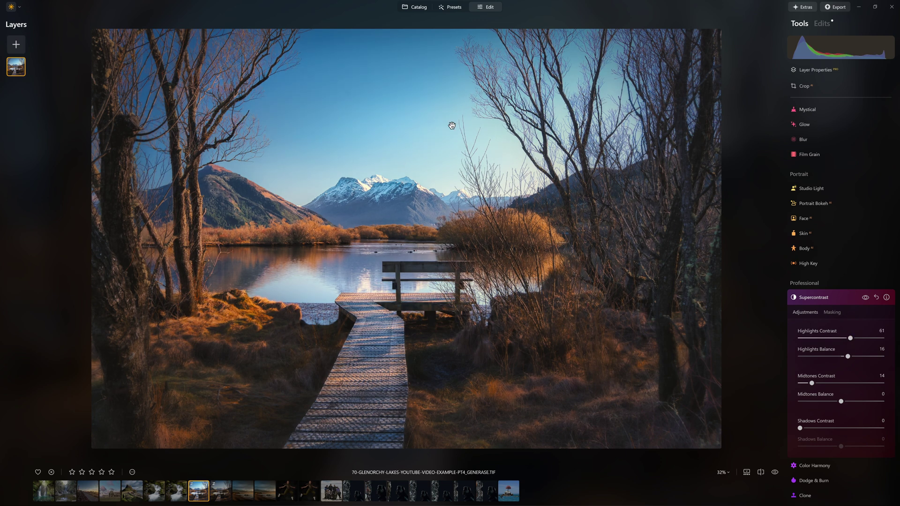
# Set Shadows Contrast to 61 with Balance 19, comparing Supercontrast on and off before and after.
pyautogui.click(866, 298)
pyautogui.click(866, 298)
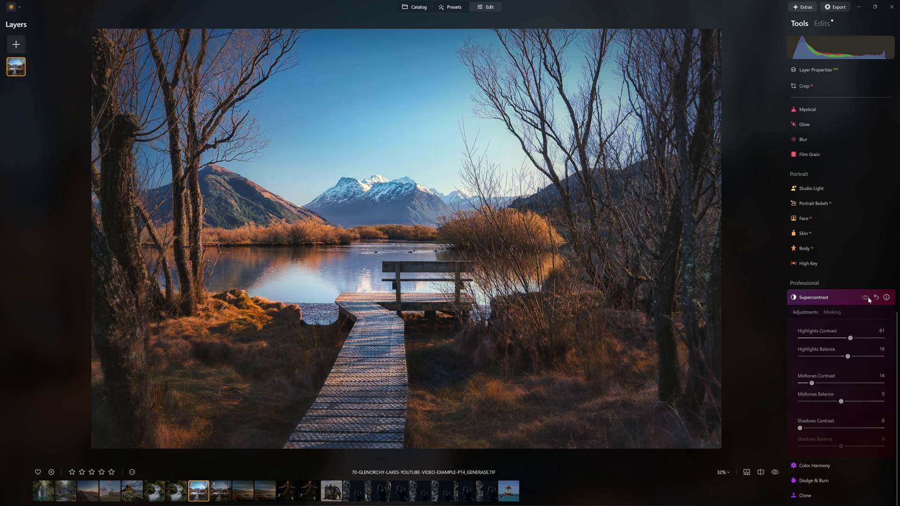
pyautogui.click(867, 298)
pyautogui.click(867, 298)
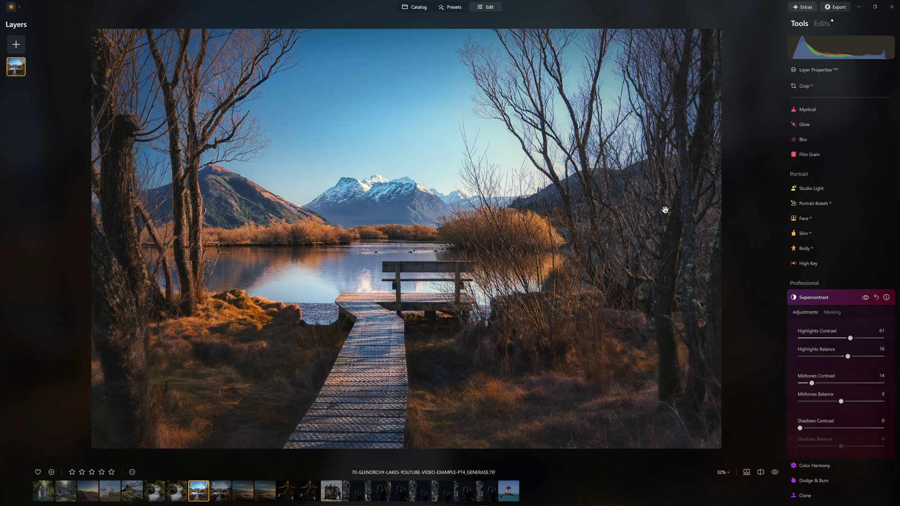
pyautogui.moveTo(799, 428); pyautogui.dragTo(883, 428)
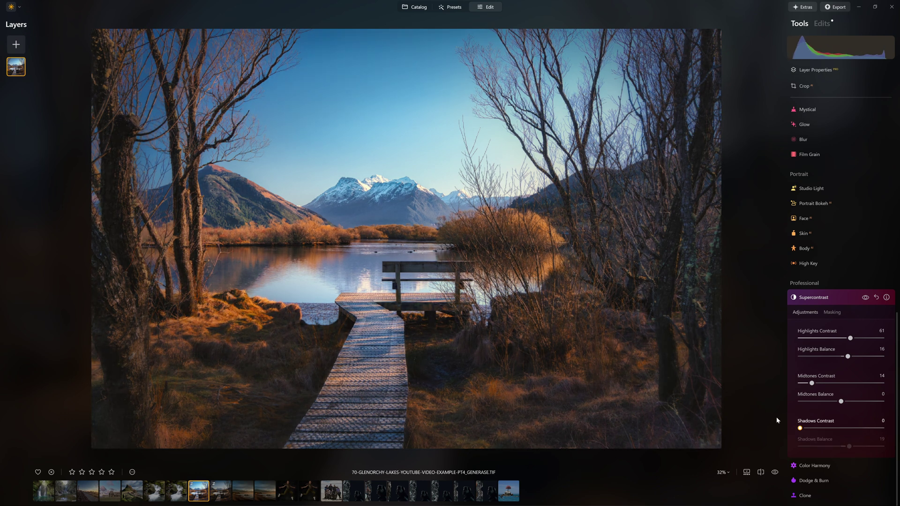
pyautogui.moveTo(882, 428); pyautogui.dragTo(853, 435)
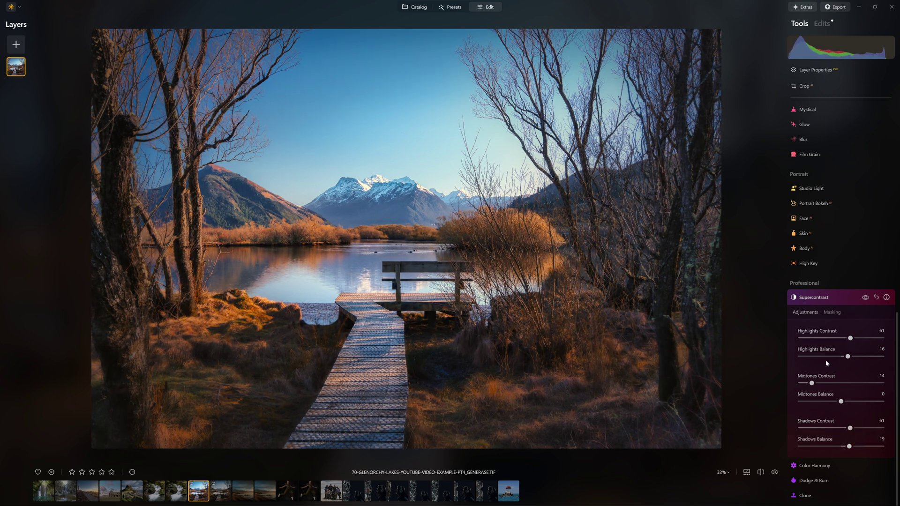
pyautogui.click(865, 297)
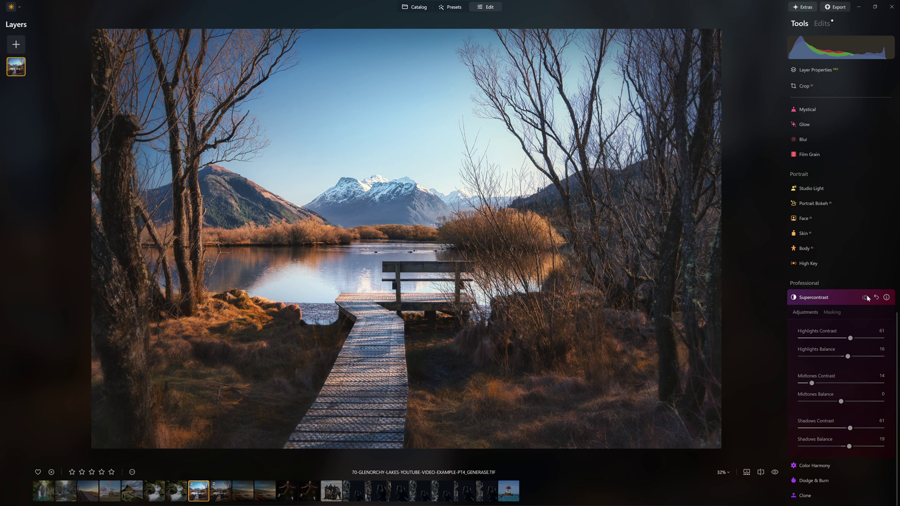
# Compare the photo with and without Supercontrast several times, leaving it enabled.
pyautogui.click(866, 297)
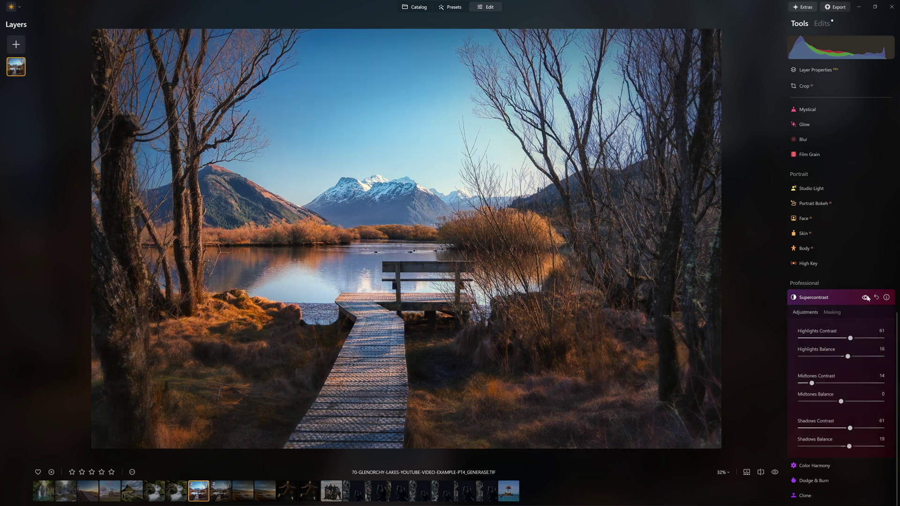
pyautogui.click(866, 297)
pyautogui.click(866, 298)
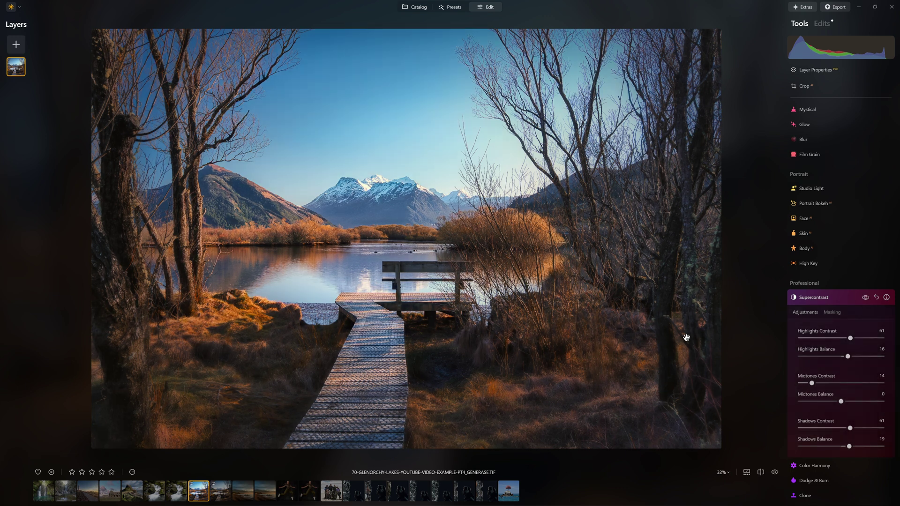
pyautogui.click(865, 297)
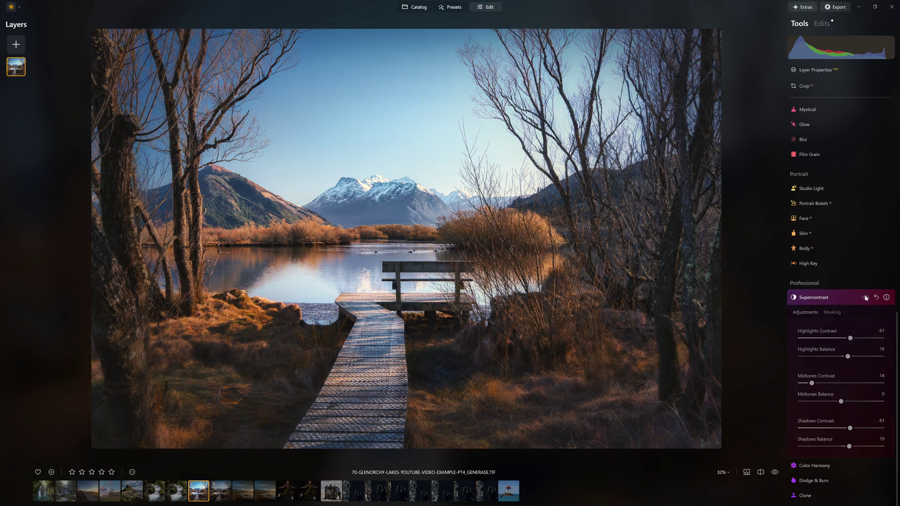
pyautogui.click(866, 297)
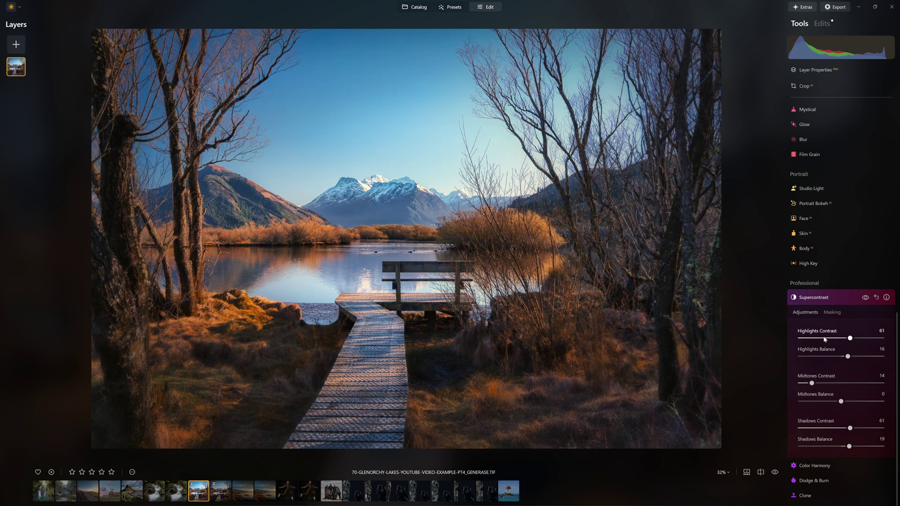
# Paint a Supercontrast brush mask over the whole photo at strength 51 and softness 0.
pyautogui.click(829, 313)
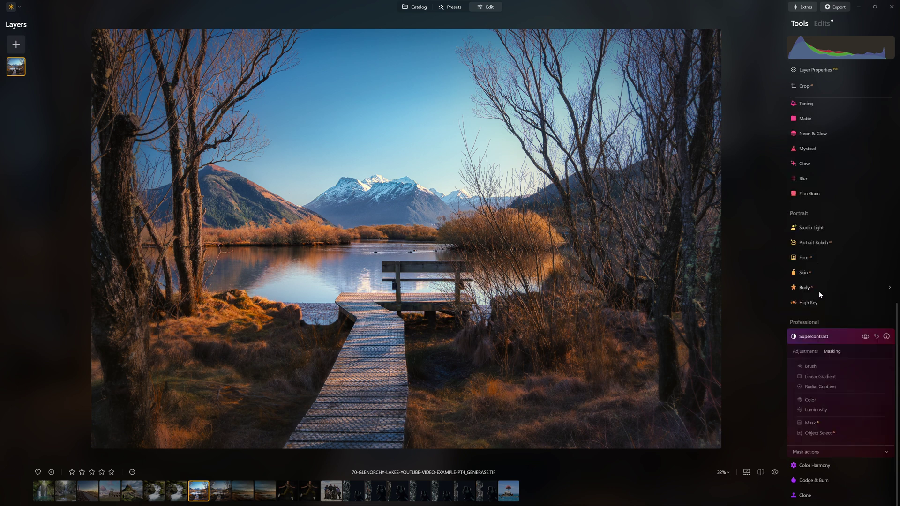
pyautogui.click(809, 366)
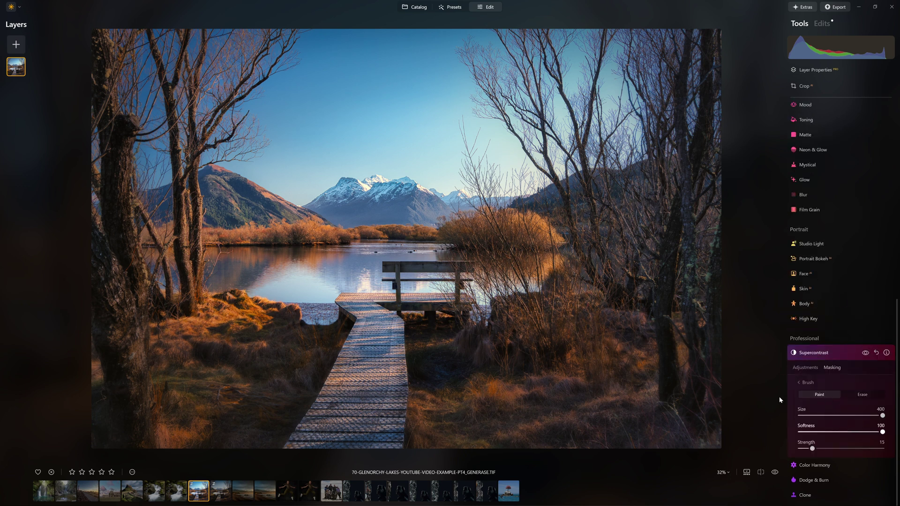
pyautogui.click(840, 448)
pyautogui.moveTo(882, 431); pyautogui.dragTo(769, 432)
pyautogui.moveTo(694, 43)
pyautogui.mouseDown()
pyautogui.moveTo(653, 68)
pyautogui.moveTo(93, 79)
pyautogui.moveTo(137, 118)
pyautogui.moveTo(554, 155)
pyautogui.moveTo(780, 161)
pyautogui.moveTo(501, 220)
pyautogui.moveTo(58, 233)
pyautogui.moveTo(234, 292)
pyautogui.moveTo(704, 310)
pyautogui.moveTo(739, 348)
pyautogui.moveTo(71, 409)
pyautogui.mouseUp()
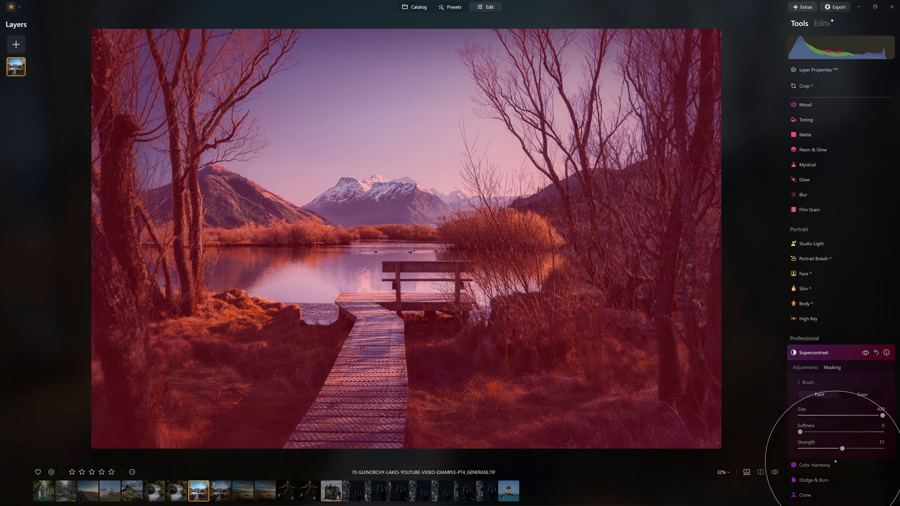
# Compare the masked Supercontrast on and off, reviewing its slider and brush mask settings.
pyautogui.click(865, 353)
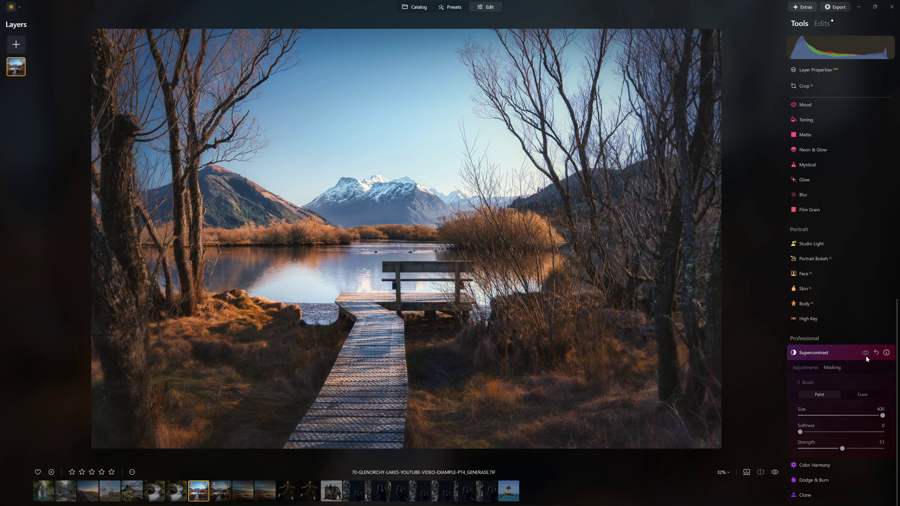
pyautogui.click(865, 353)
pyautogui.click(816, 367)
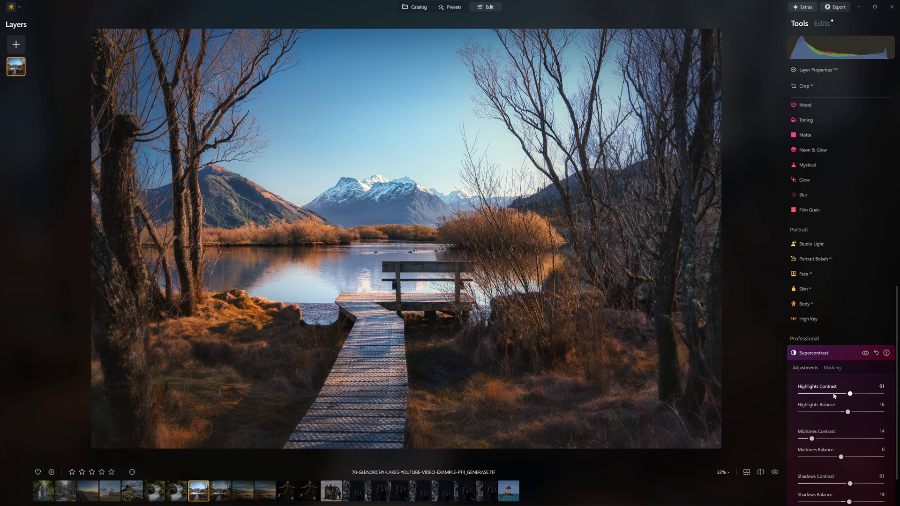
pyautogui.scroll(-1, 834, 396)
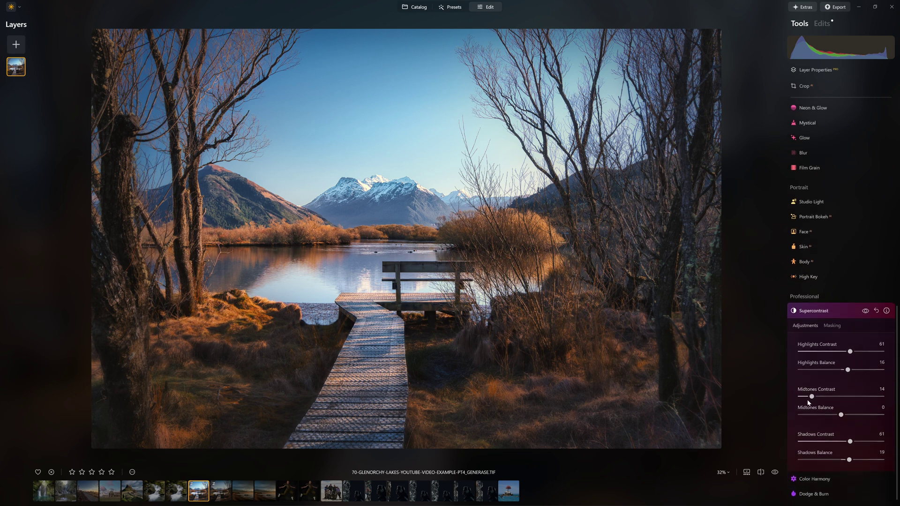
pyautogui.click(831, 326)
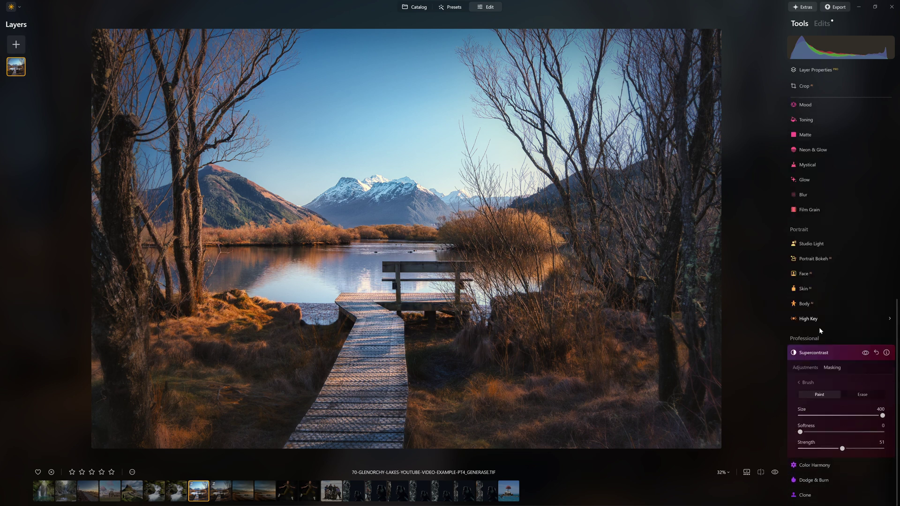
pyautogui.click(864, 352)
pyautogui.click(864, 352)
pyautogui.click(865, 352)
pyautogui.click(865, 352)
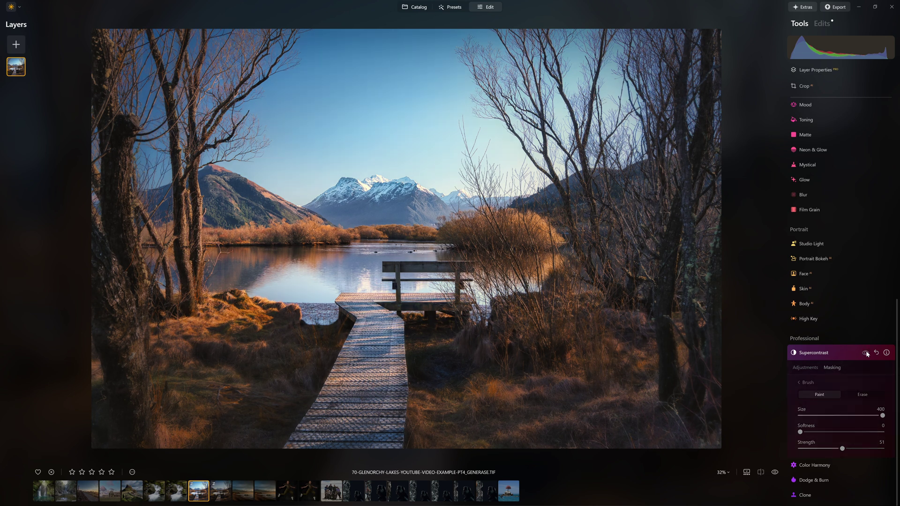